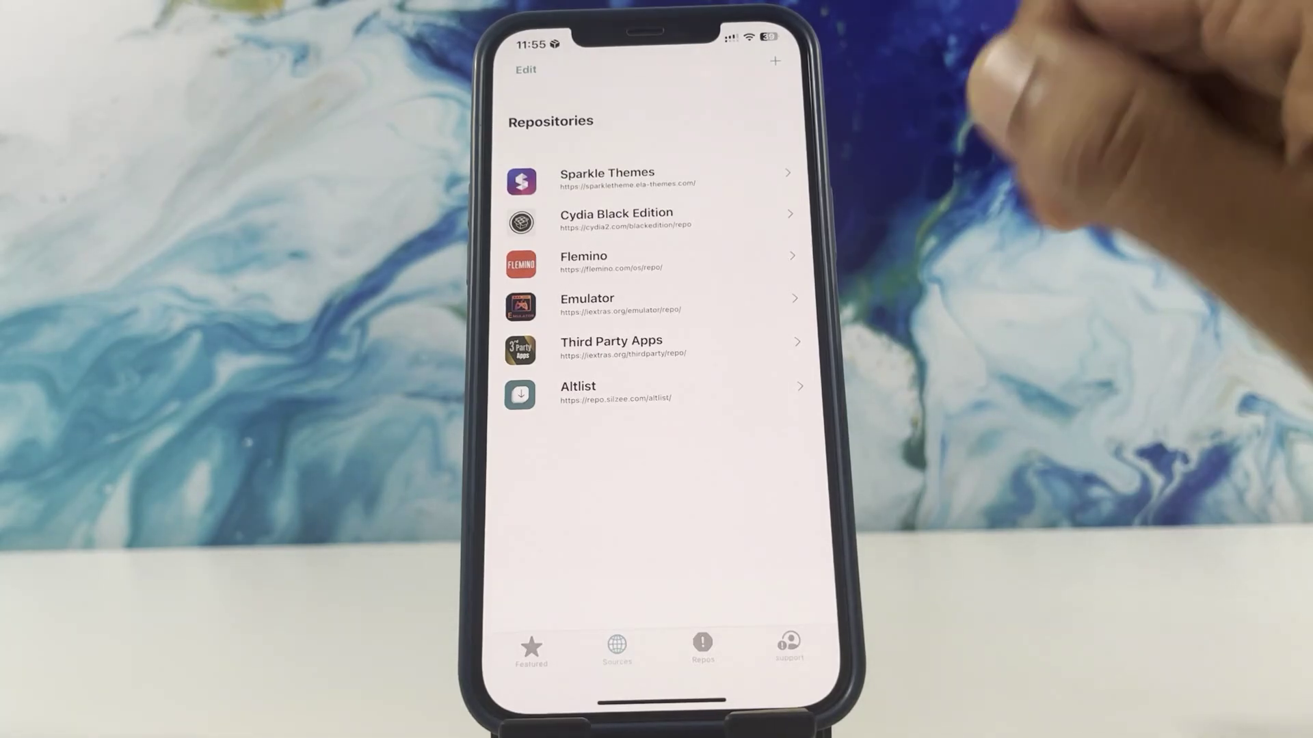
Step: Browse Sileo's repository list of copyable addresses, including the Flemino OS Repo
{"action": "left_click", "coordinate": [703, 643]}
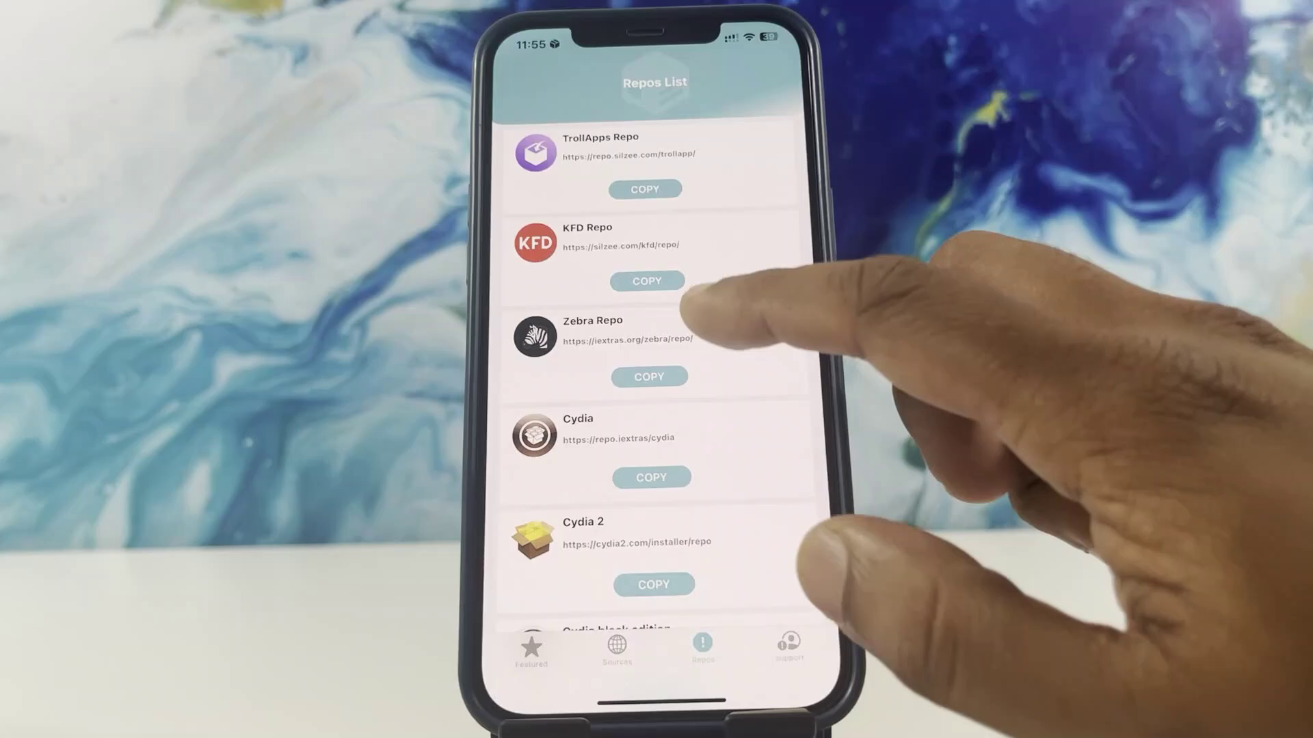
{"action": "scroll", "coordinate": [656, 410], "scroll_direction": "down", "scroll_amount": 5}
{"action": "scroll", "coordinate": [657, 410], "scroll_direction": "up", "scroll_amount": 3}
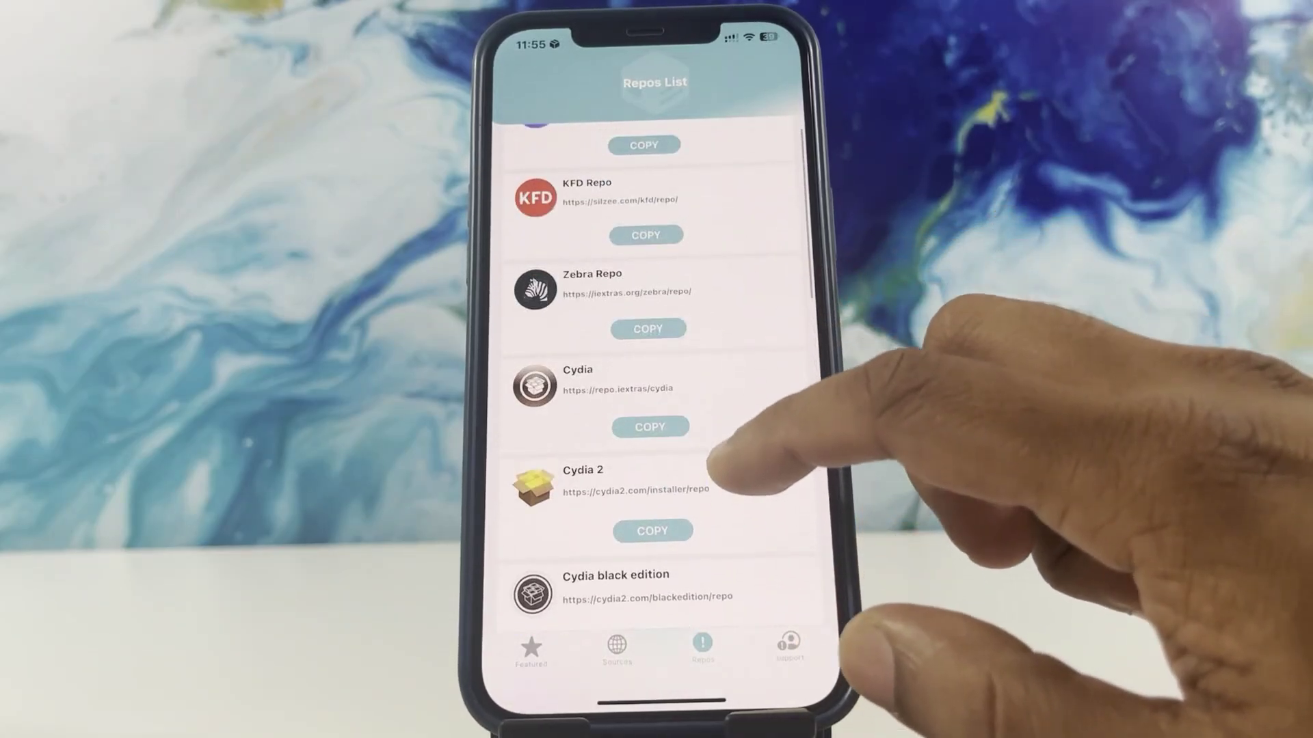
{"action": "scroll", "coordinate": [657, 410], "scroll_direction": "down", "scroll_amount": 5}
{"action": "scroll", "coordinate": [657, 411], "scroll_direction": "down", "scroll_amount": 5}
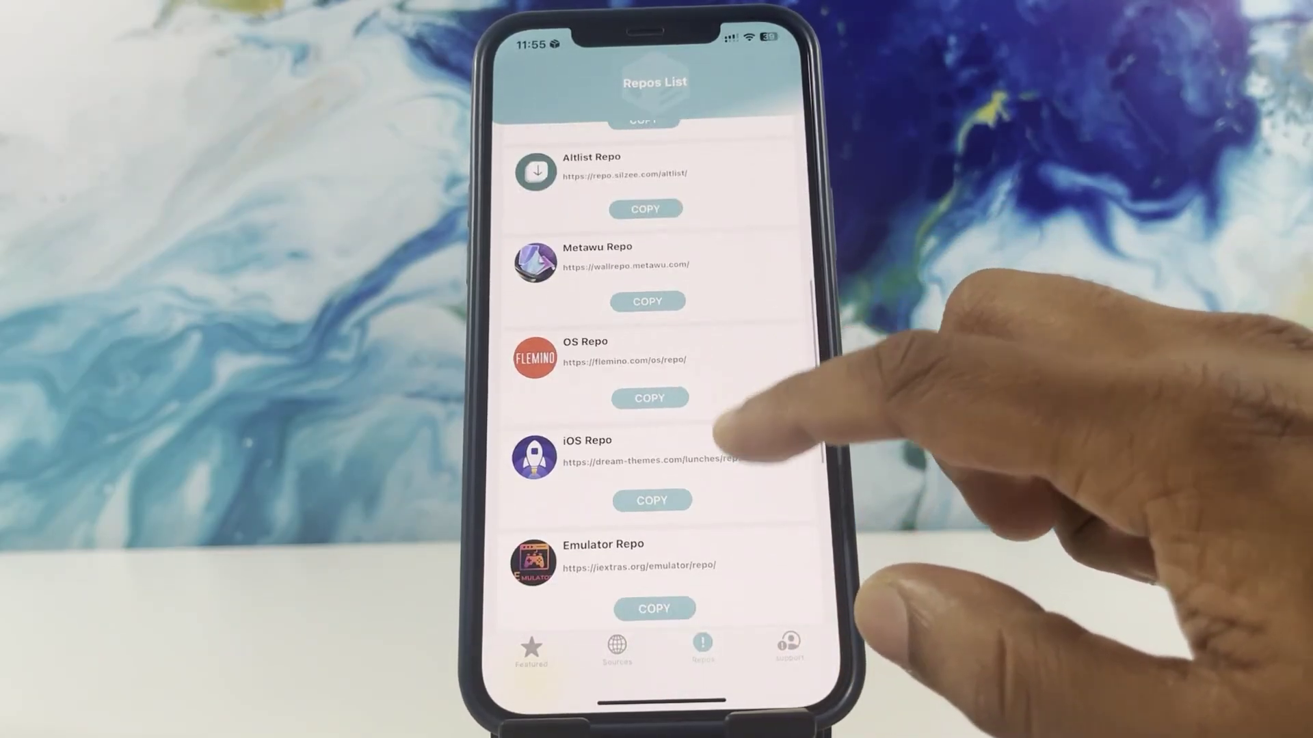
{"action": "scroll", "coordinate": [657, 411], "scroll_direction": "down", "scroll_amount": 3}
{"action": "scroll", "coordinate": [656, 410], "scroll_direction": "down", "scroll_amount": 3}
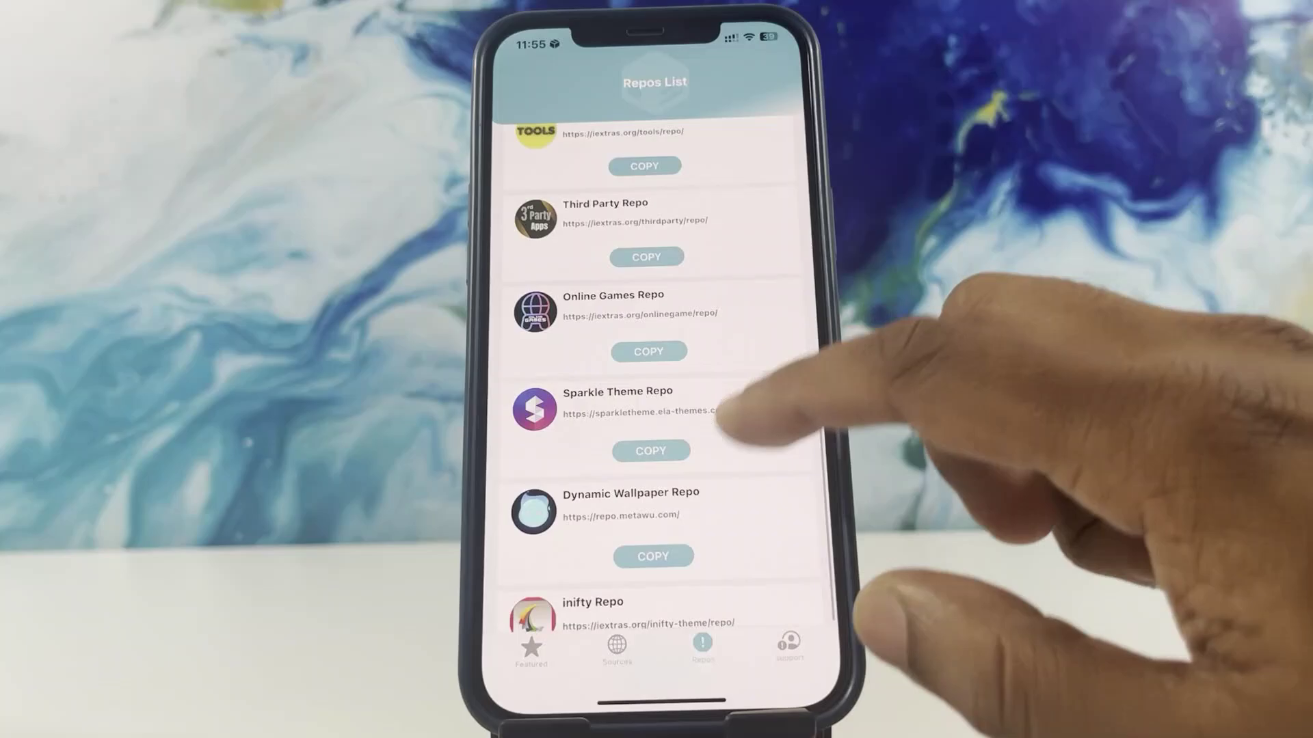
{"action": "scroll", "coordinate": [656, 411], "scroll_direction": "down", "scroll_amount": 2}
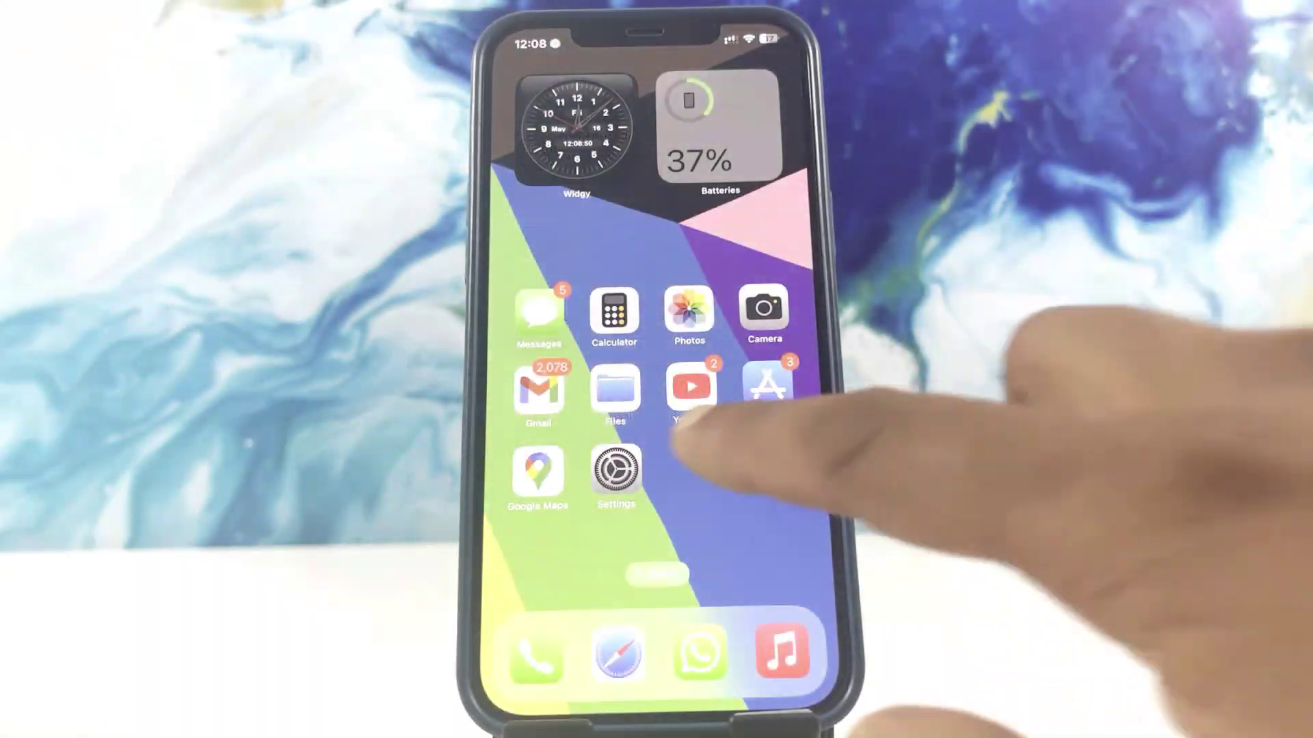
Step: Run General > Software Update in Settings and confirm iOS 18.5 is current
{"action": "left_click", "coordinate": [615, 469]}
{"action": "left_click", "coordinate": [574, 110]}
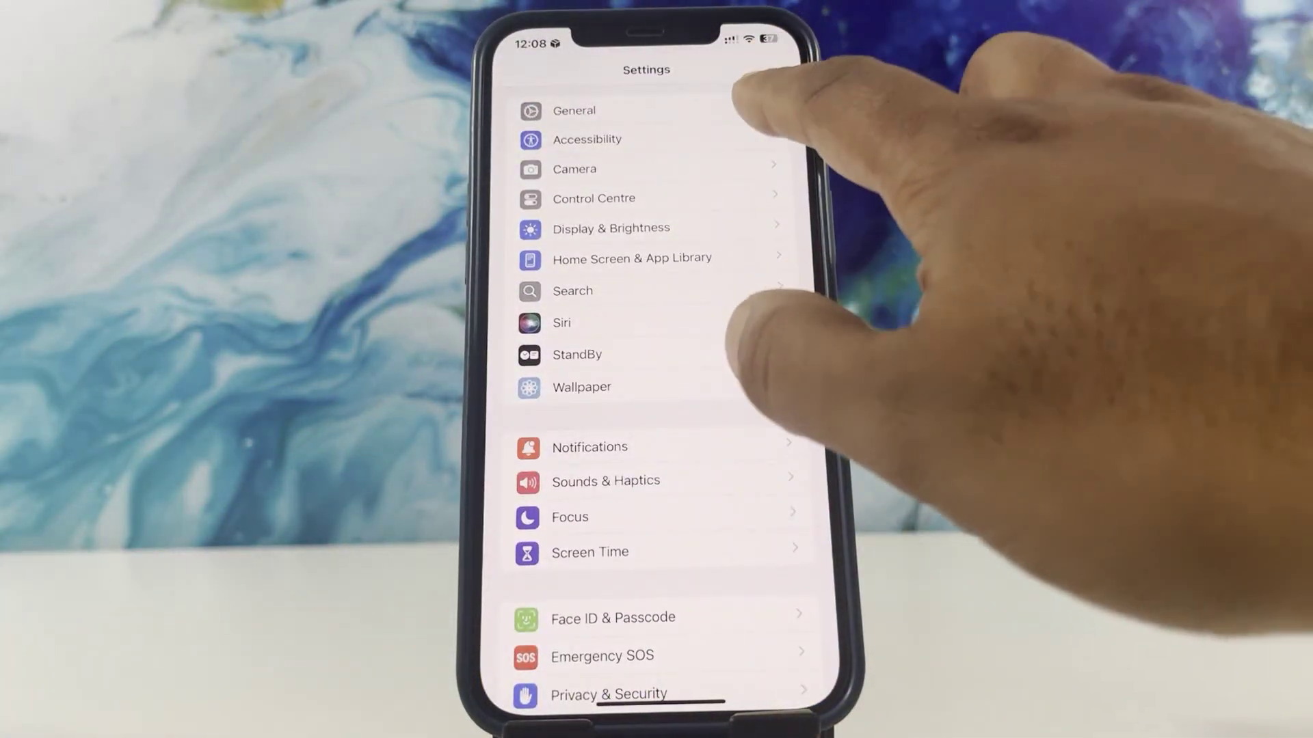
{"action": "left_click", "coordinate": [657, 312]}
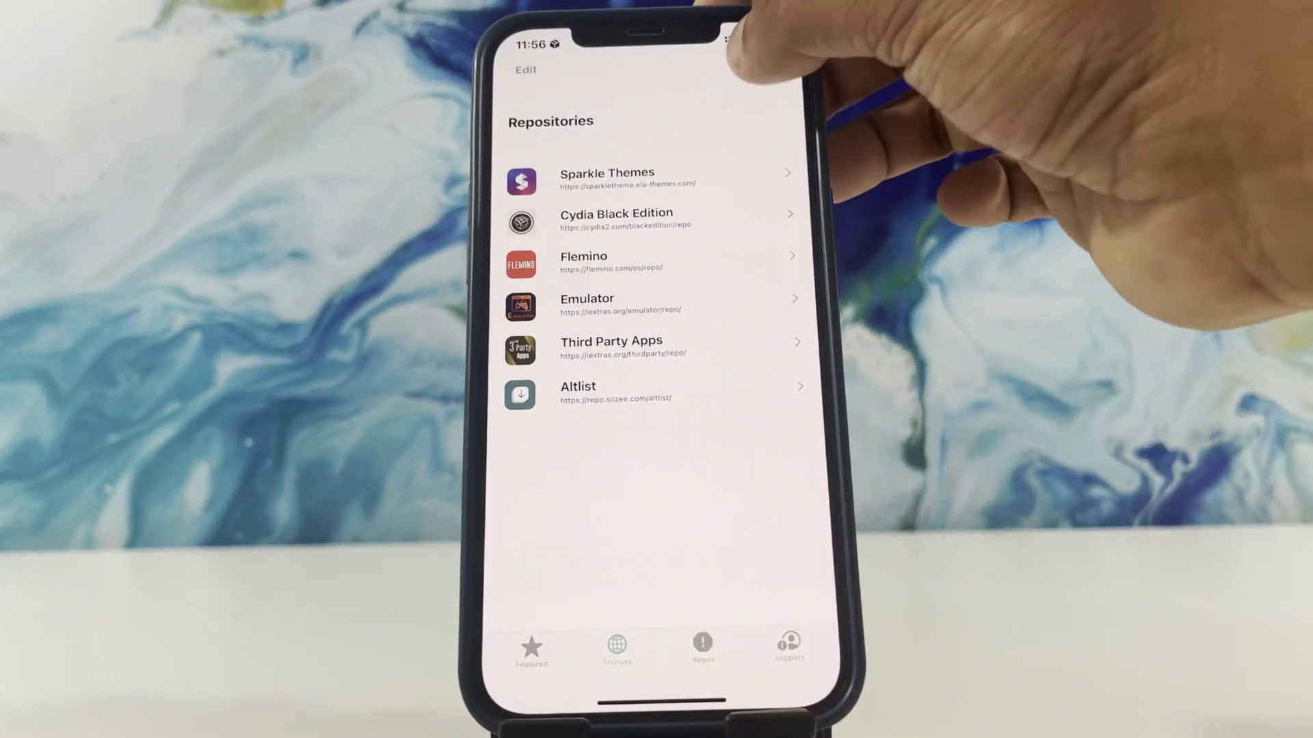
Step: Cancel the Add Source prompt and open the Sparkle Themes repository's theme list
{"action": "left_click", "coordinate": [775, 60]}
{"action": "left_click", "coordinate": [654, 368]}
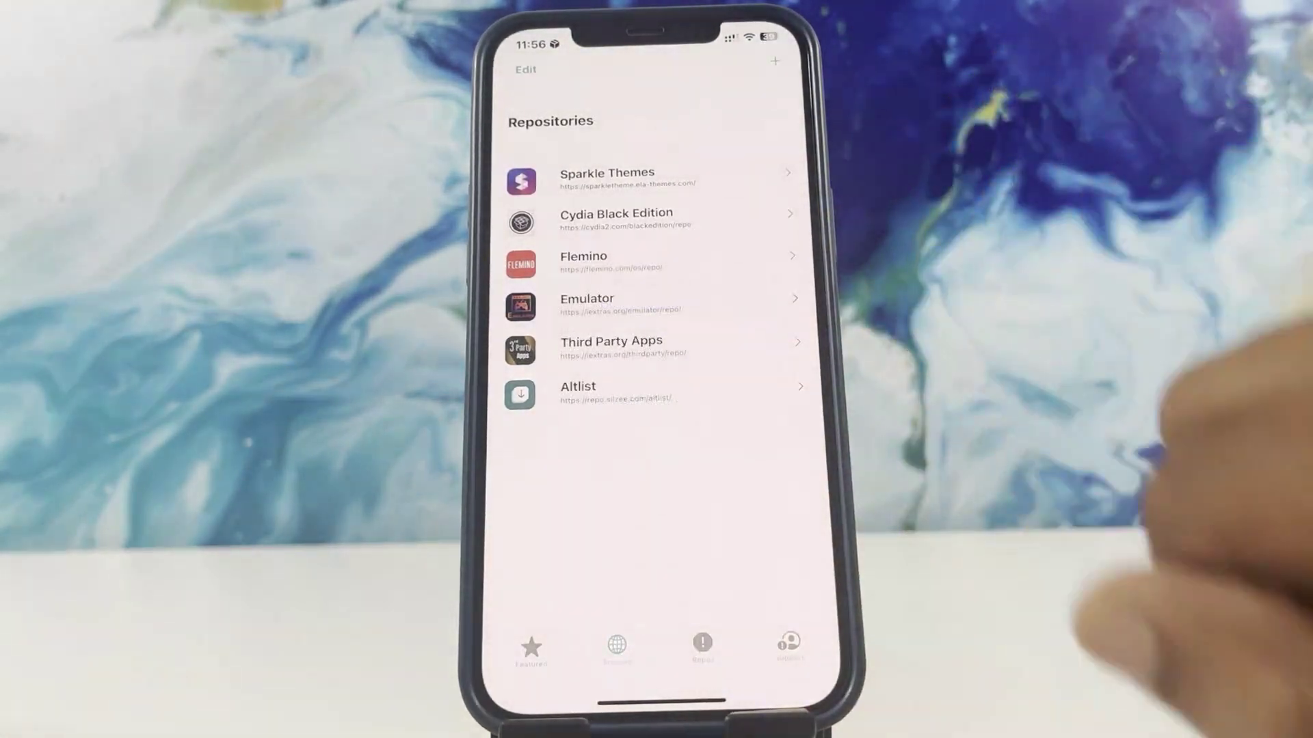
{"action": "left_click", "coordinate": [606, 176]}
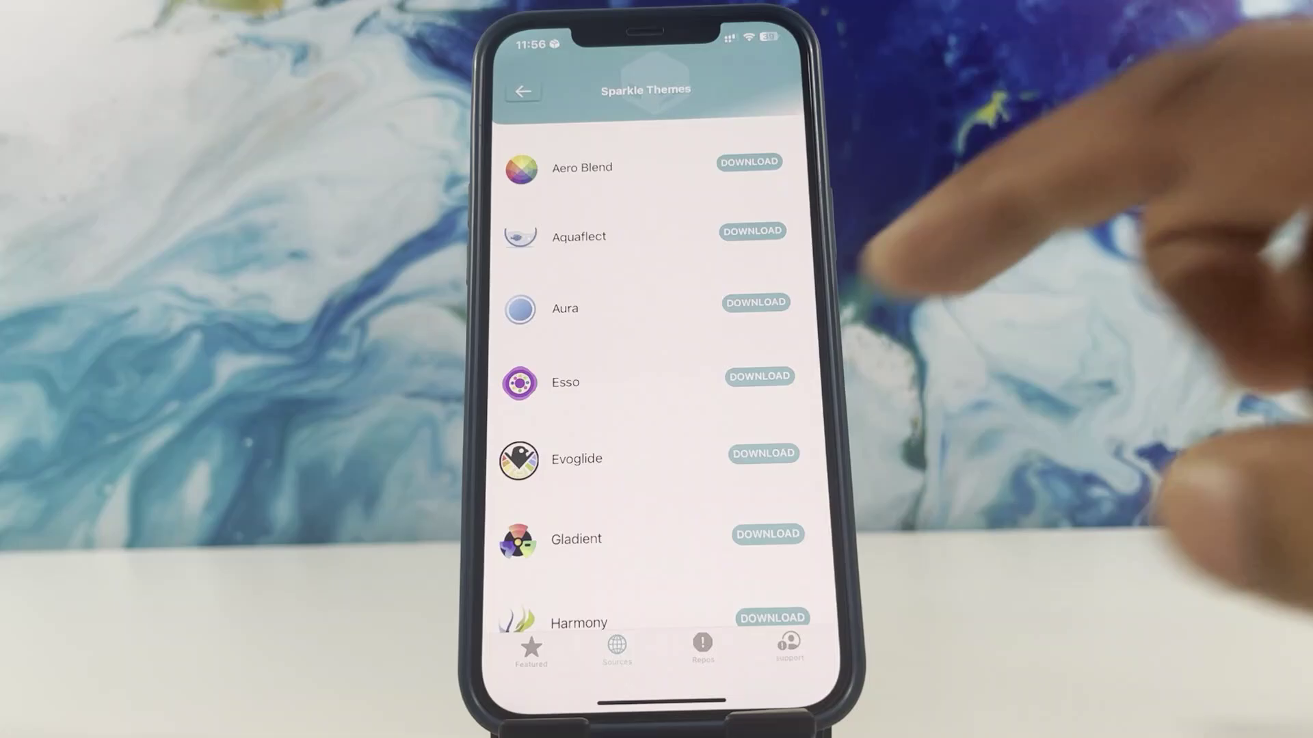
{"action": "scroll", "coordinate": [655, 370], "scroll_direction": "down", "scroll_amount": 5}
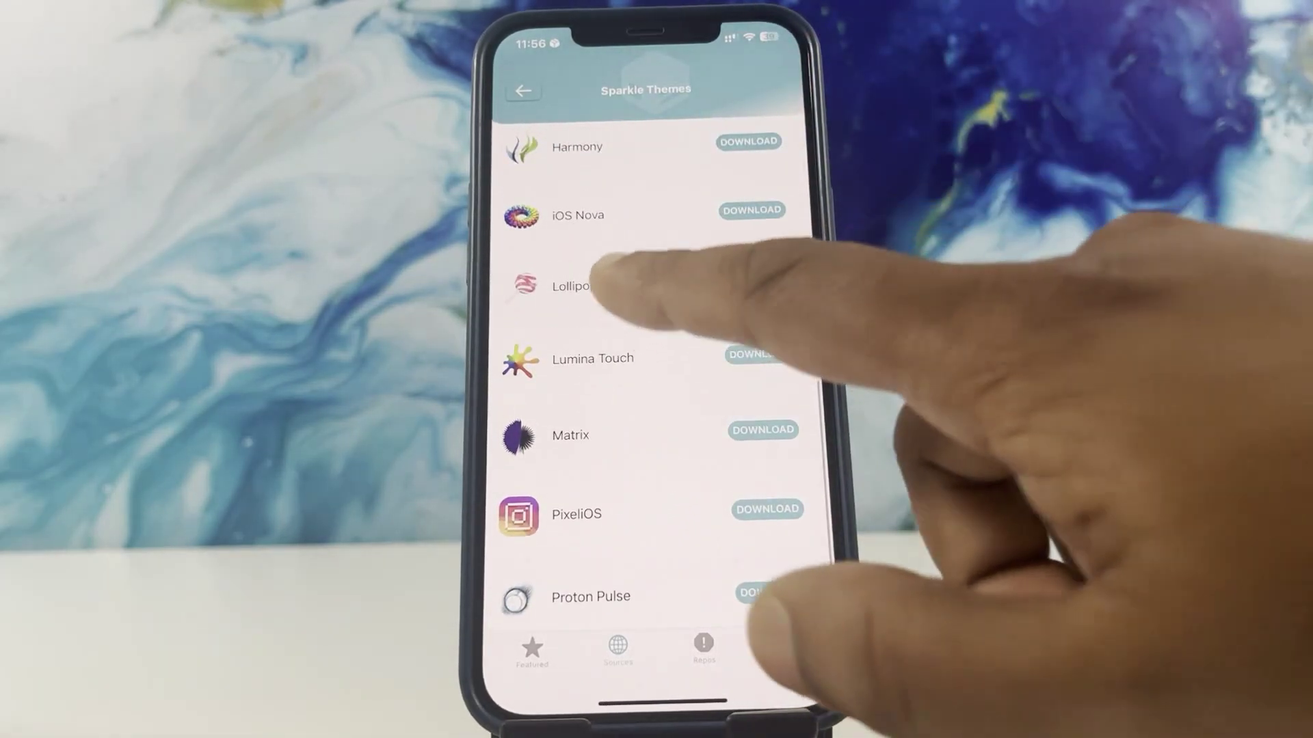
{"action": "scroll", "coordinate": [629, 307], "scroll_direction": "up", "scroll_amount": 5}
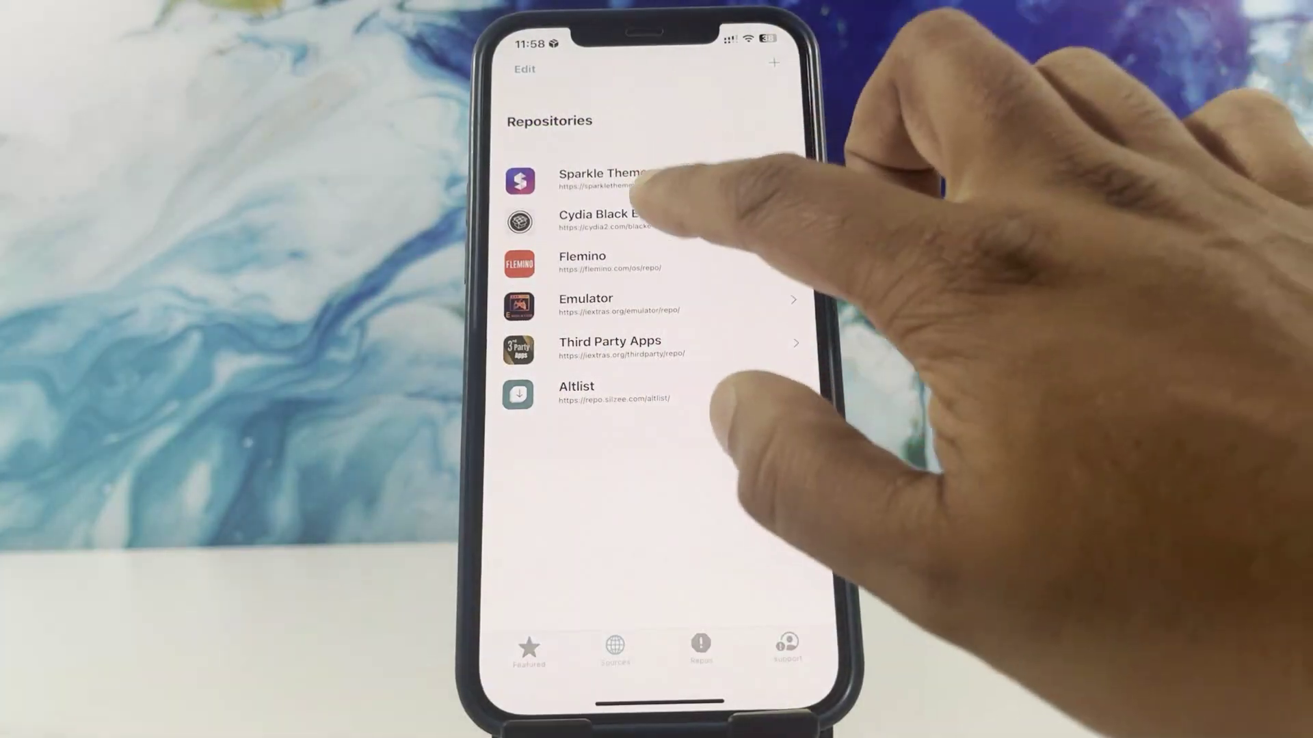
Step: Download and install the Cydia Black Edition app from its repository
{"action": "left_click", "coordinate": [606, 217]}
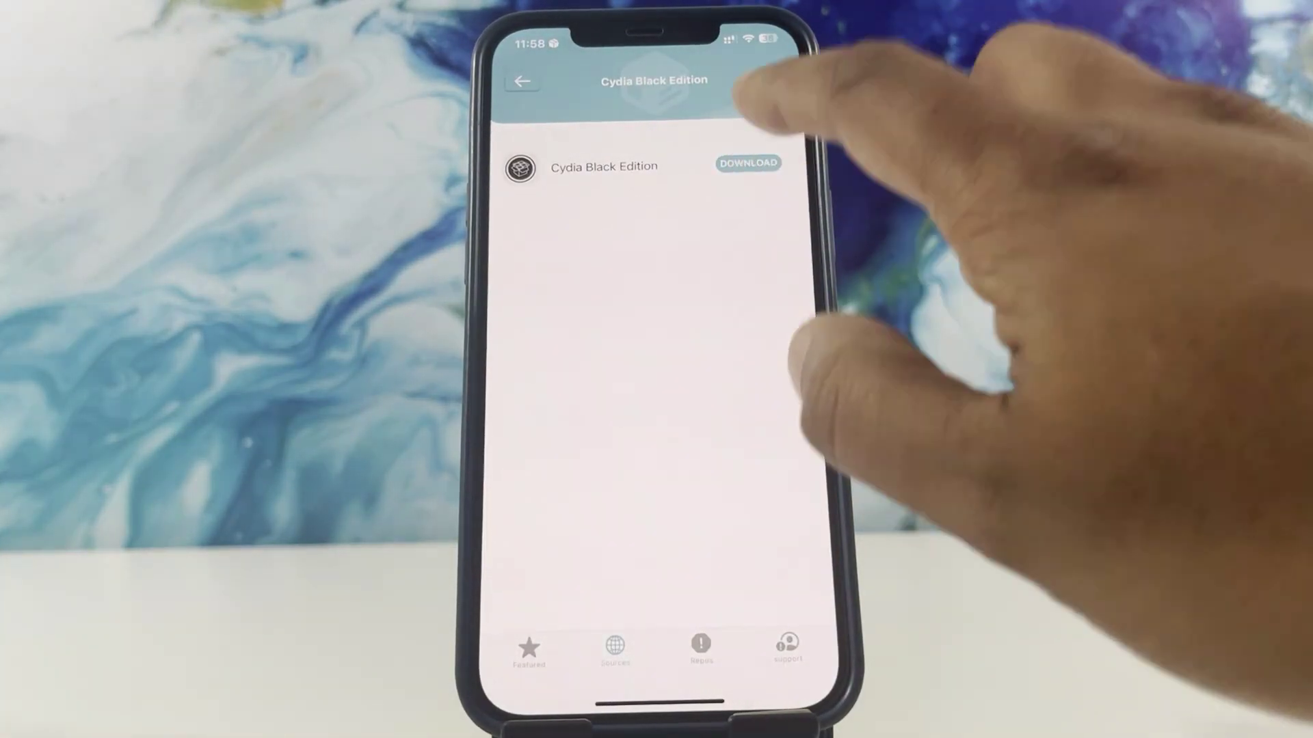
{"action": "left_click", "coordinate": [748, 162]}
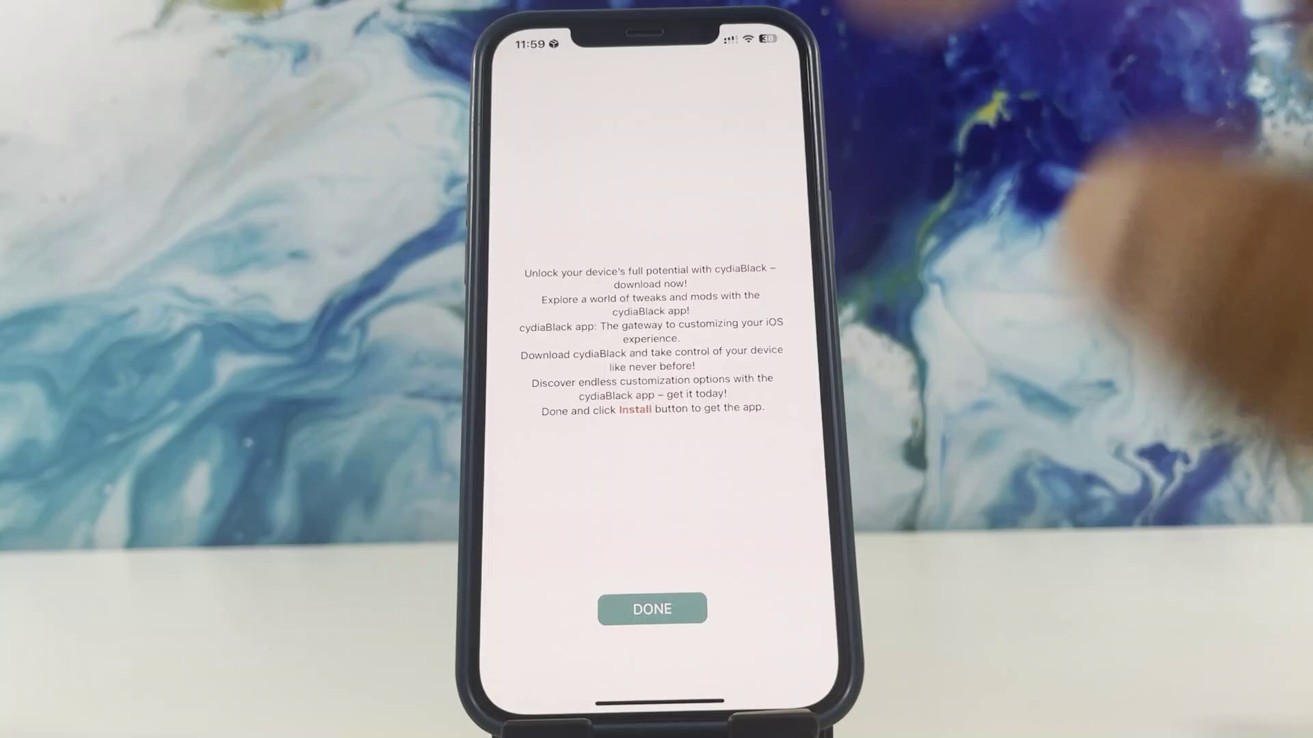
{"action": "left_click", "coordinate": [652, 608]}
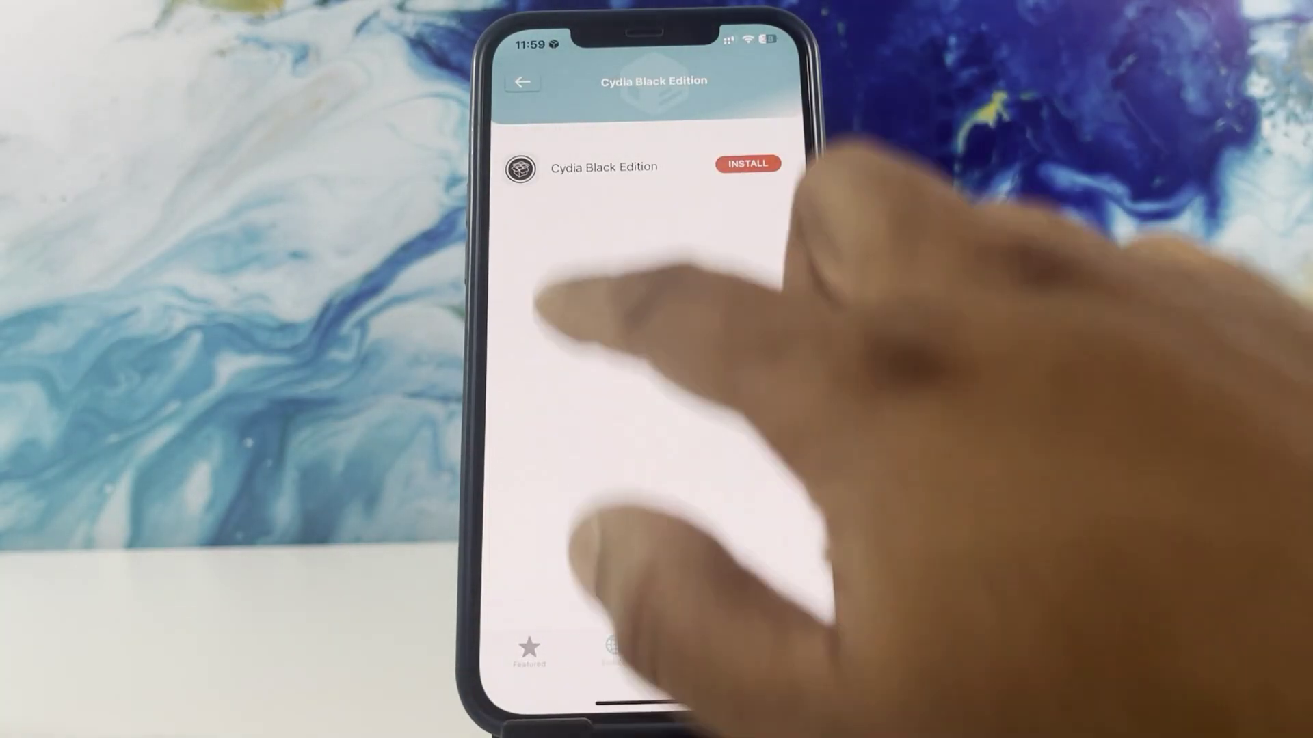
{"action": "left_click", "coordinate": [614, 644]}
Step: Launch Cydia 2 Dark from the home screen and view its Popular packages
{"action": "left_click_drag", "start_coordinate": [657, 704], "coordinate": [656, 461]}
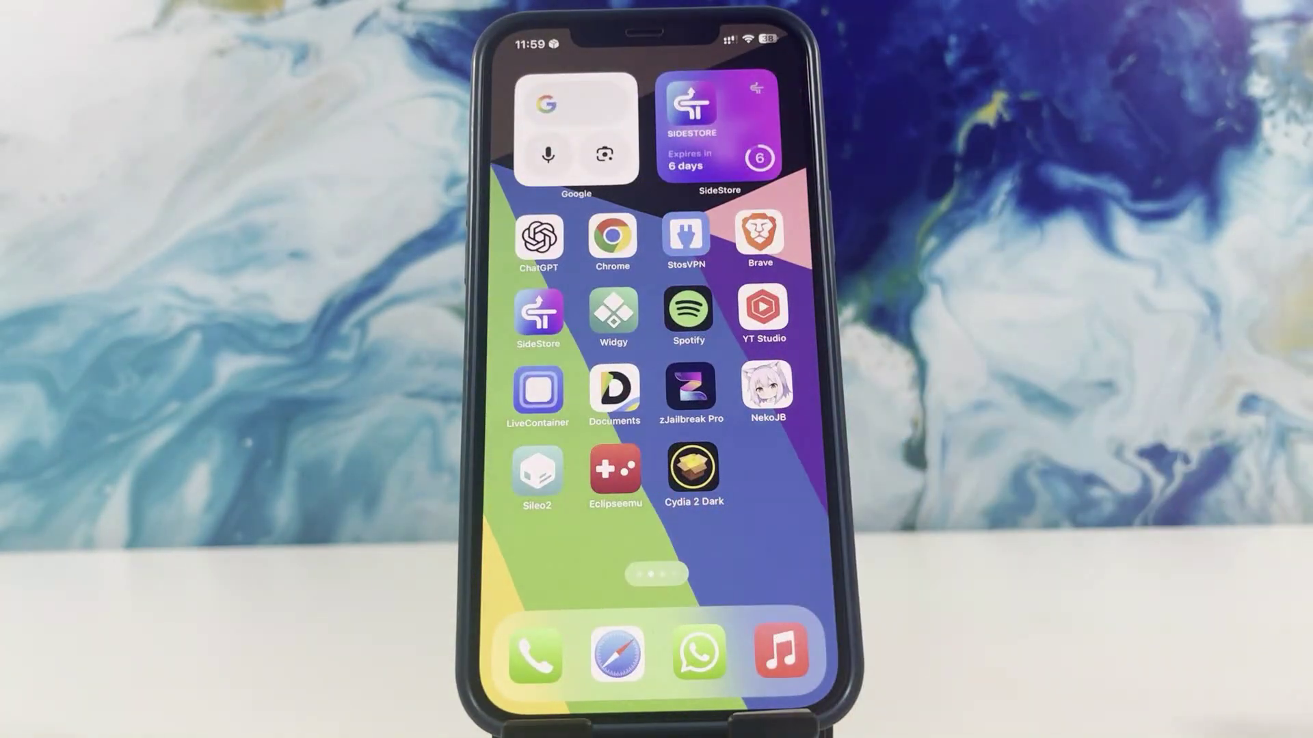
{"action": "left_click", "coordinate": [692, 467]}
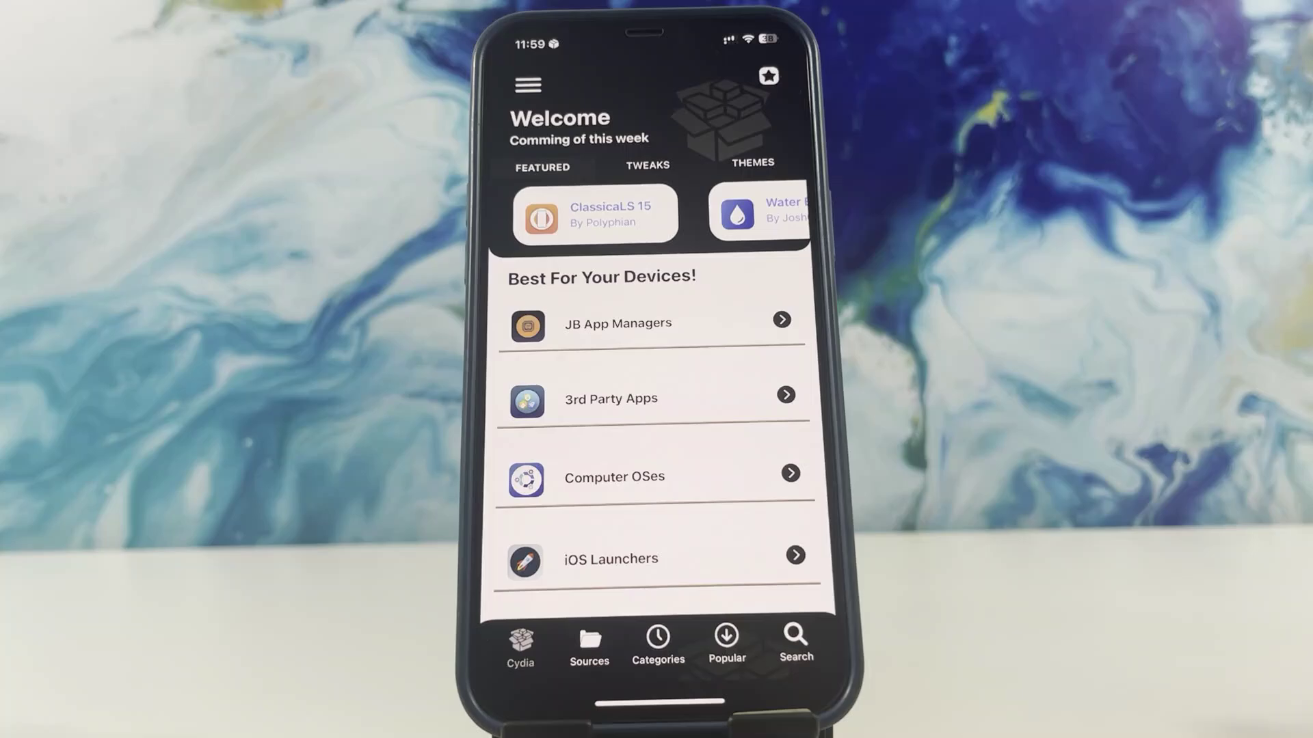
{"action": "left_click", "coordinate": [727, 644]}
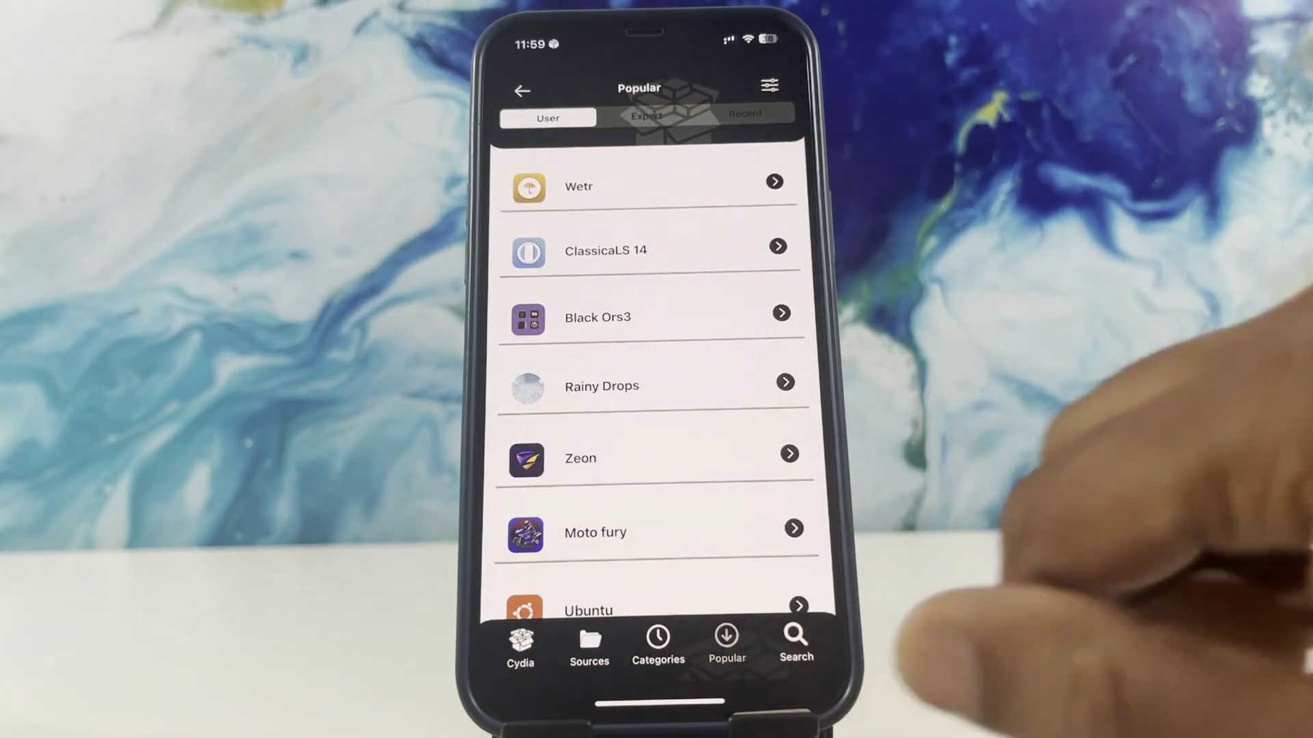
{"action": "left_click", "coordinate": [520, 647]}
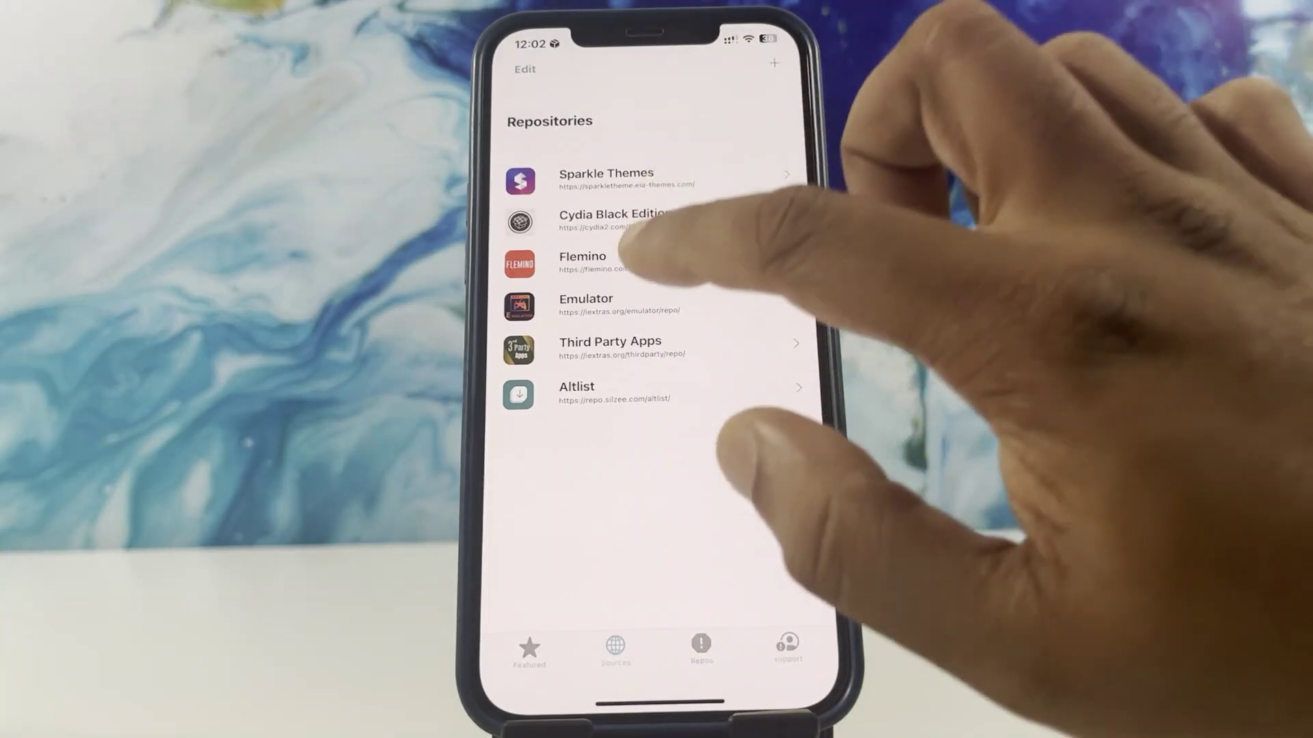
Step: Launch Eclipse from the Emulator repo, browse Homebrew games, then open Wonkie Guy's options
{"action": "left_click", "coordinate": [615, 305]}
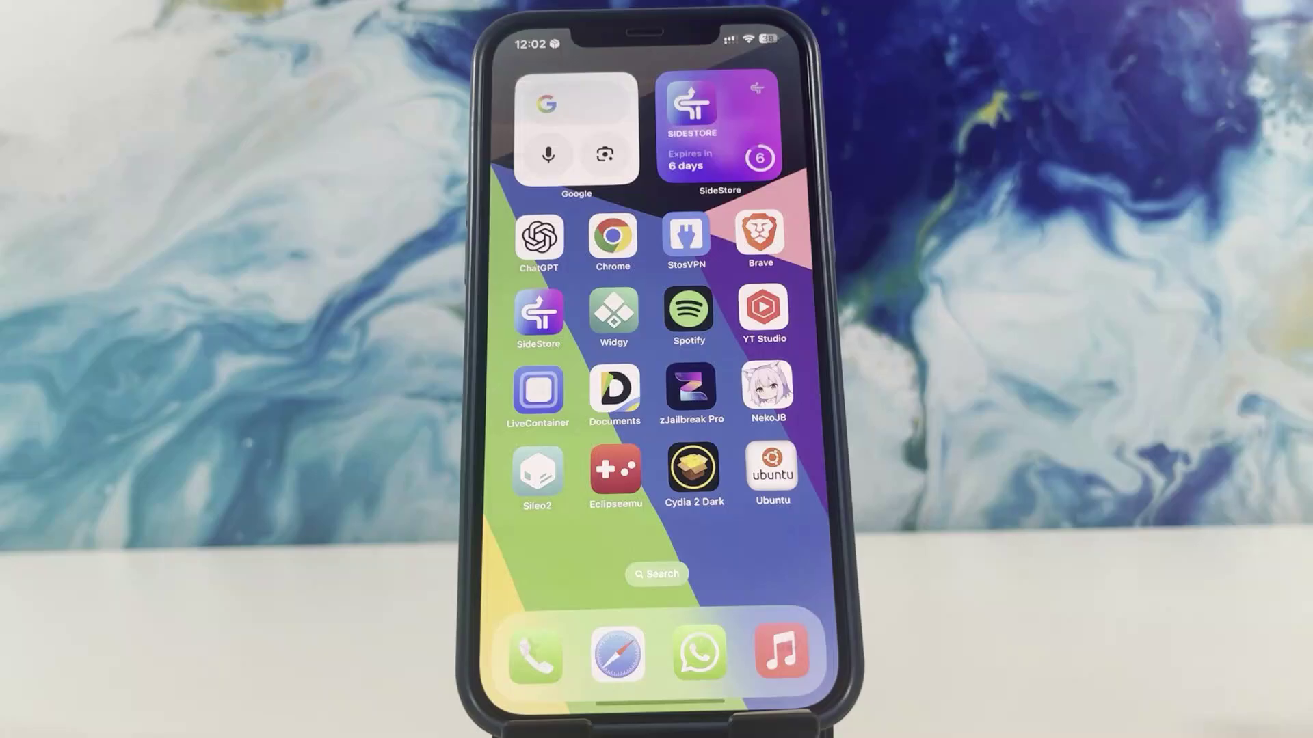
{"action": "left_click", "coordinate": [616, 468]}
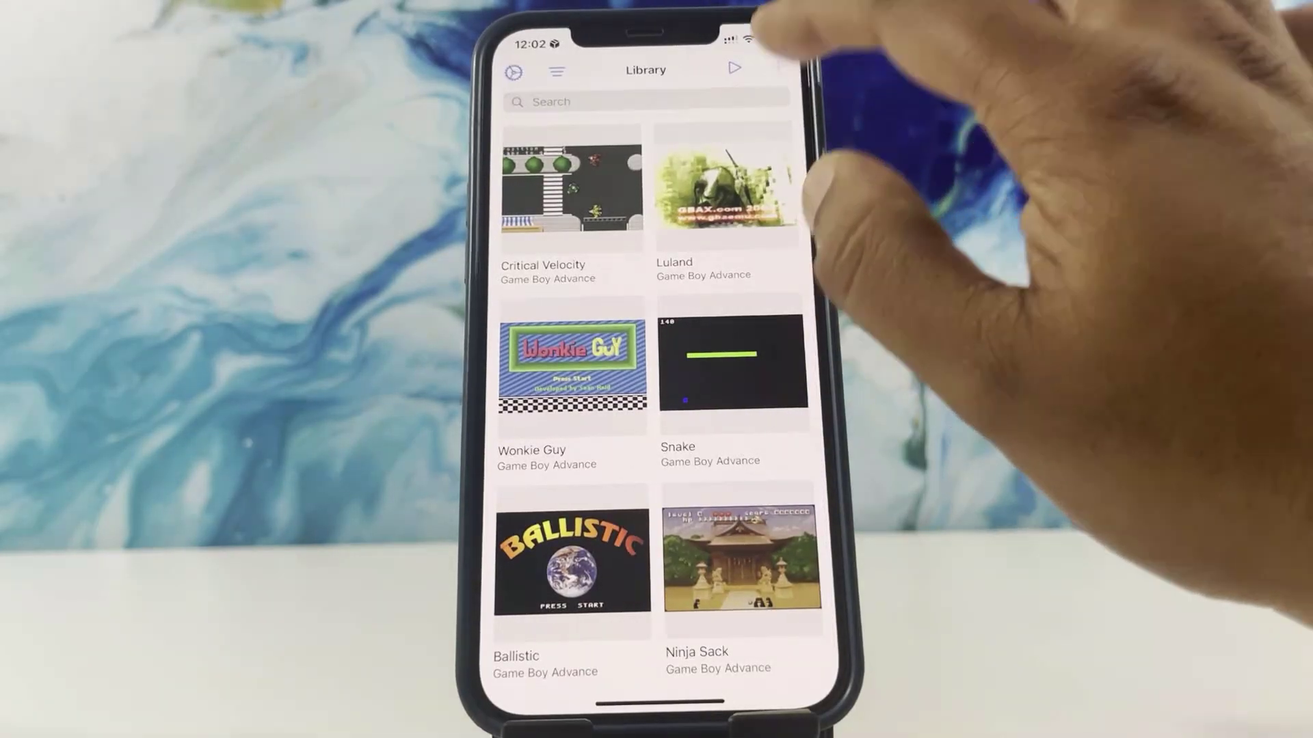
{"action": "left_click", "coordinate": [778, 67]}
{"action": "left_click", "coordinate": [653, 164]}
{"action": "scroll", "coordinate": [646, 411], "scroll_direction": "down", "scroll_amount": 5}
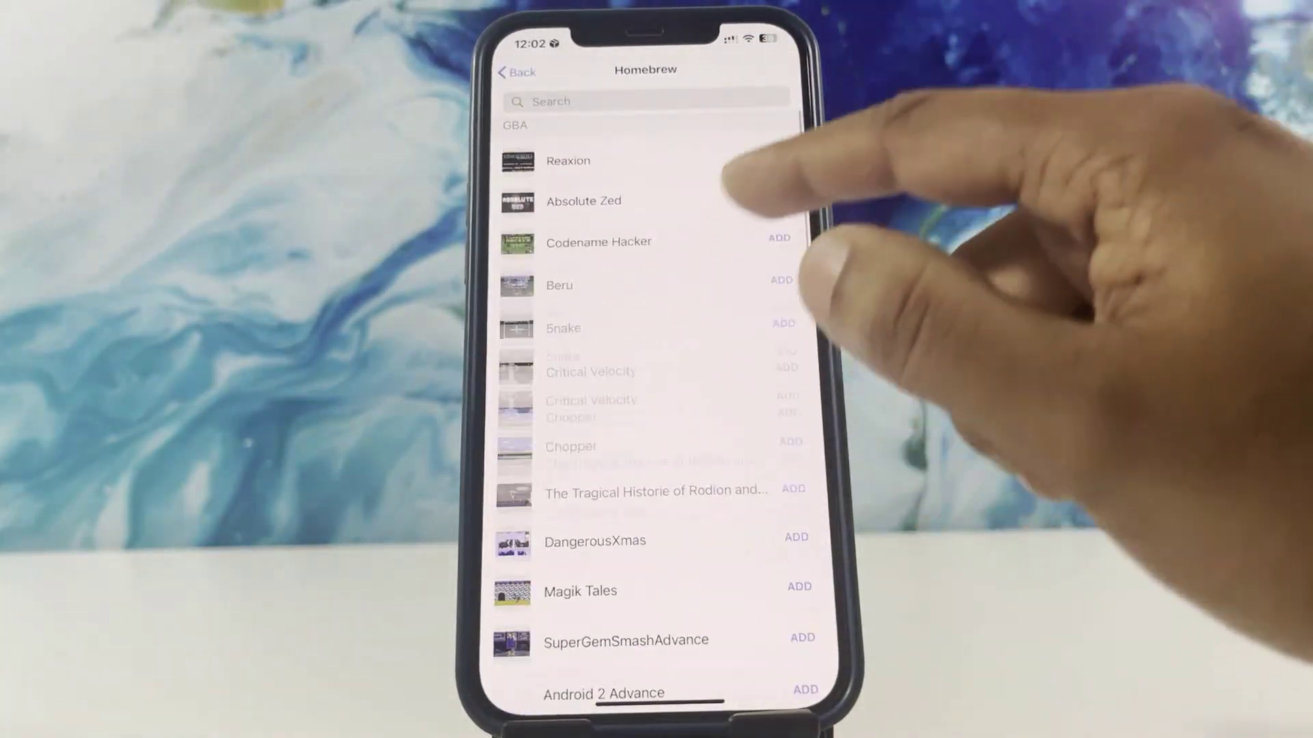
{"action": "scroll", "coordinate": [647, 411], "scroll_direction": "up", "scroll_amount": 3}
{"action": "scroll", "coordinate": [646, 411], "scroll_direction": "up", "scroll_amount": 3}
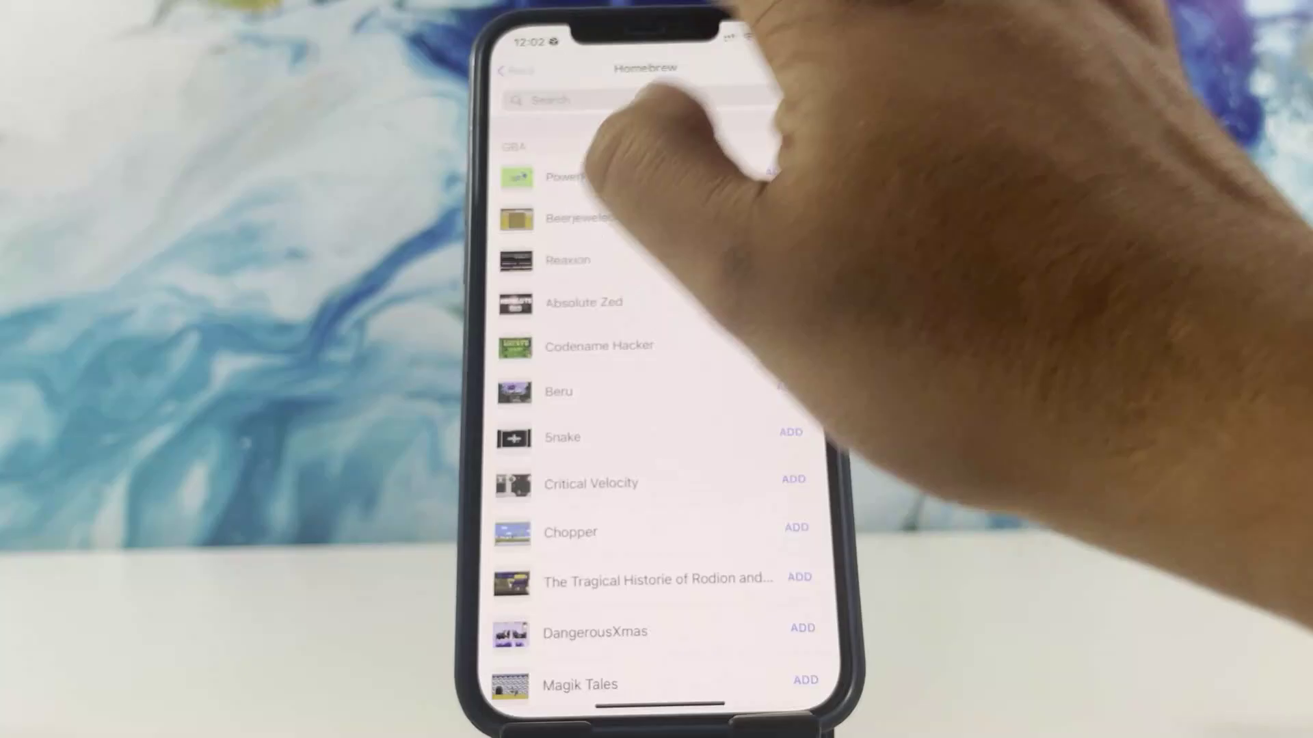
{"action": "left_click", "coordinate": [516, 72]}
{"action": "left_click", "coordinate": [615, 359]}
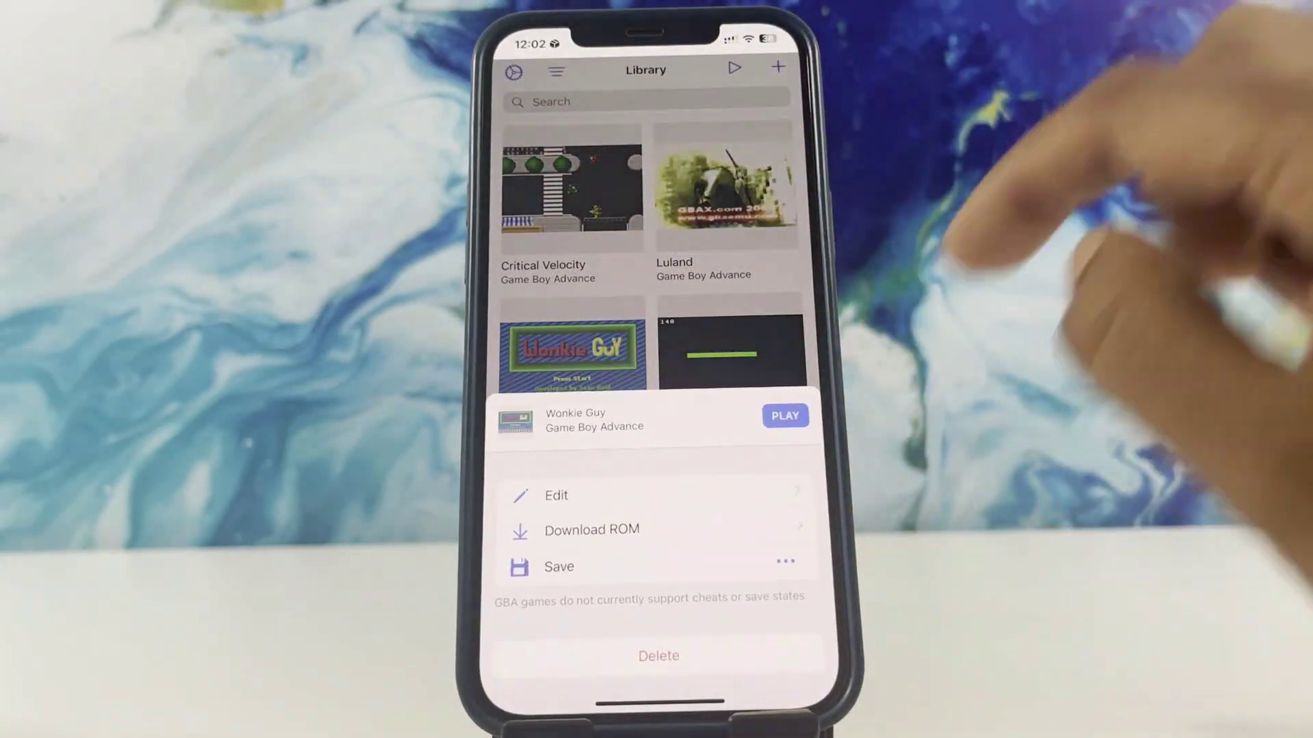
Step: Play Wonkie Guy, then Luland, using A and START to skip into gameplay
{"action": "left_click", "coordinate": [786, 522]}
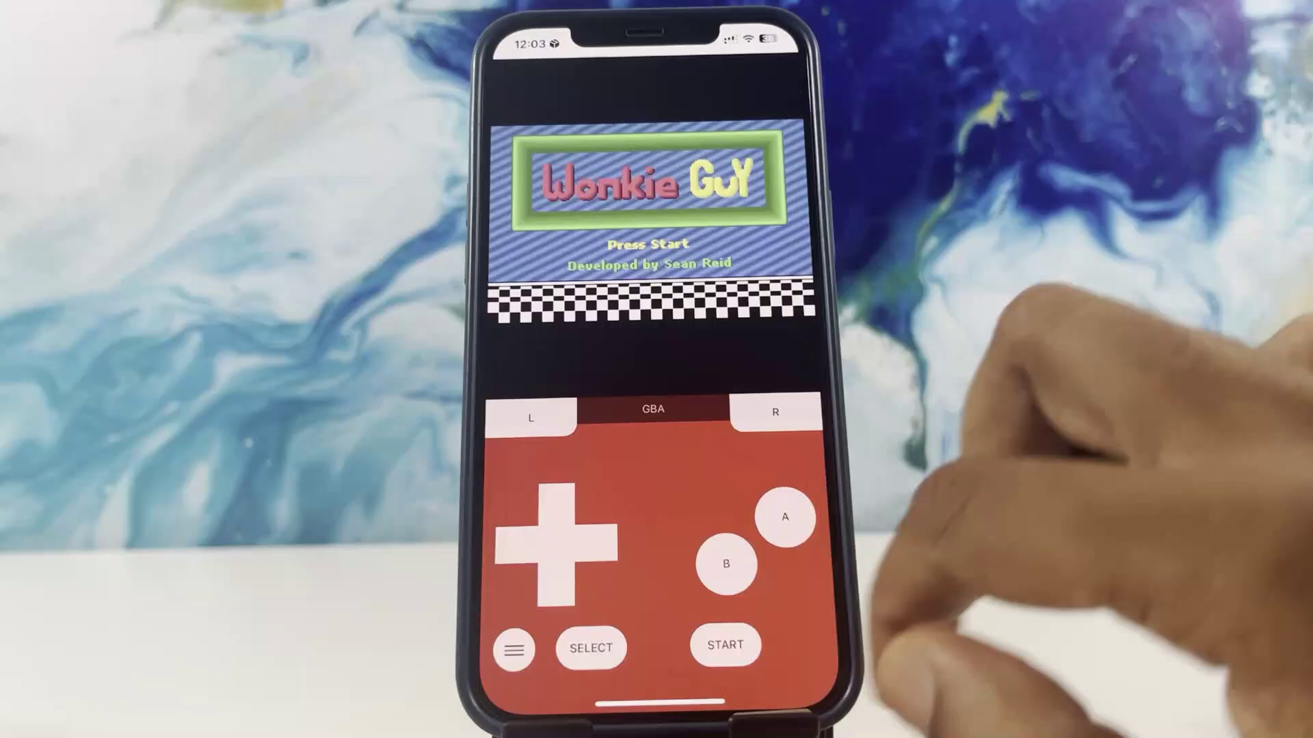
{"action": "left_click", "coordinate": [786, 516]}
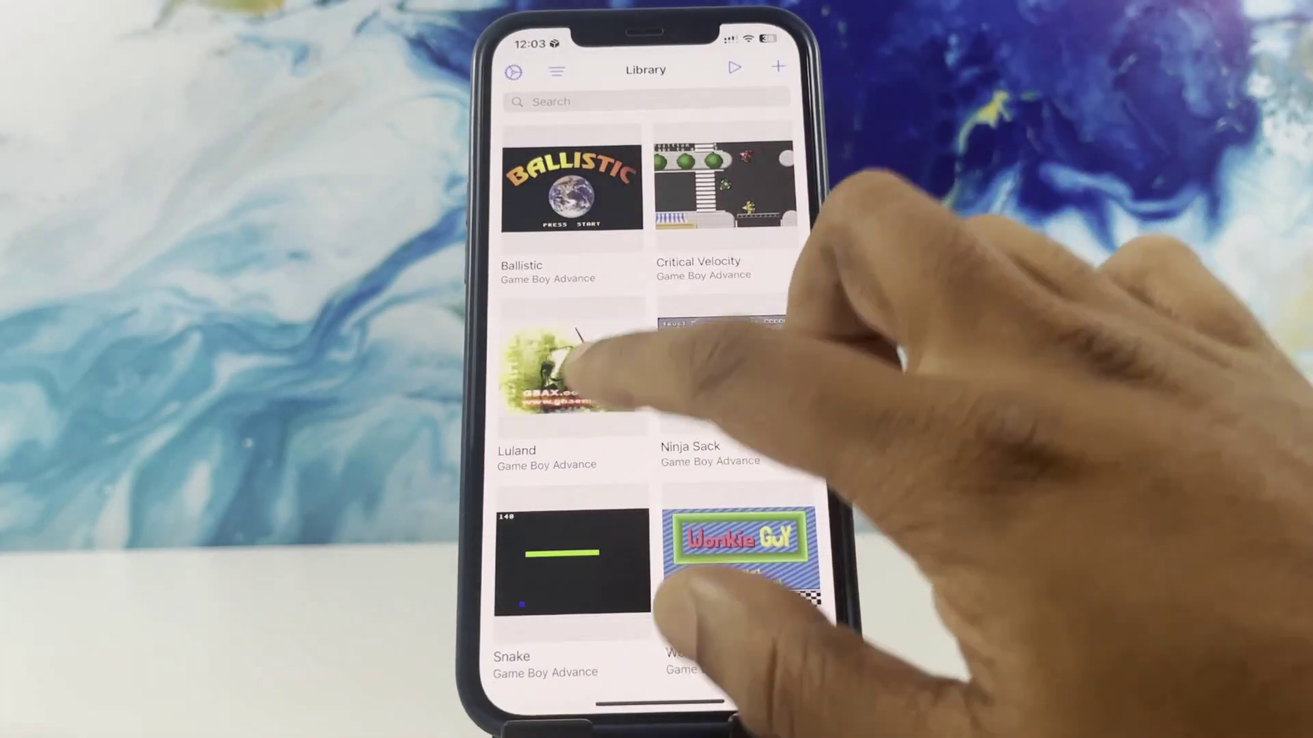
{"action": "left_click", "coordinate": [571, 359]}
{"action": "left_click", "coordinate": [785, 415]}
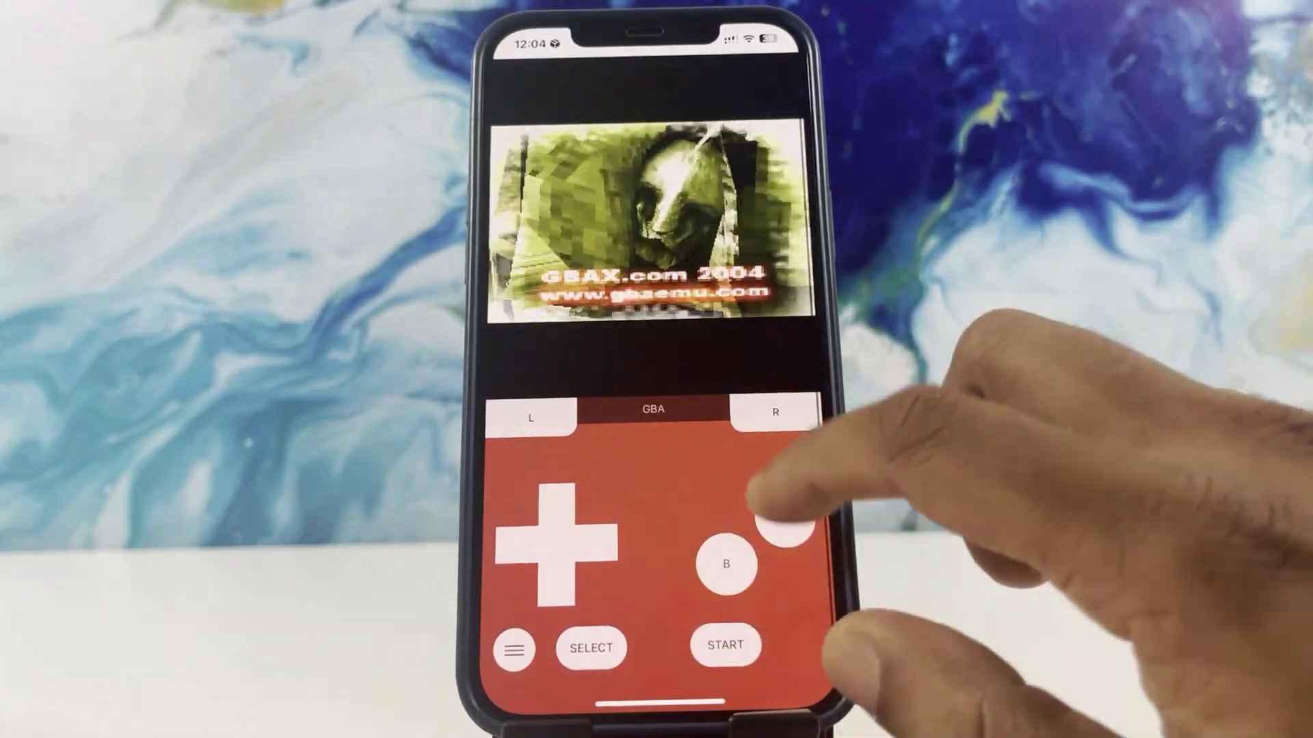
{"action": "left_click", "coordinate": [782, 518]}
{"action": "left_click", "coordinate": [726, 646]}
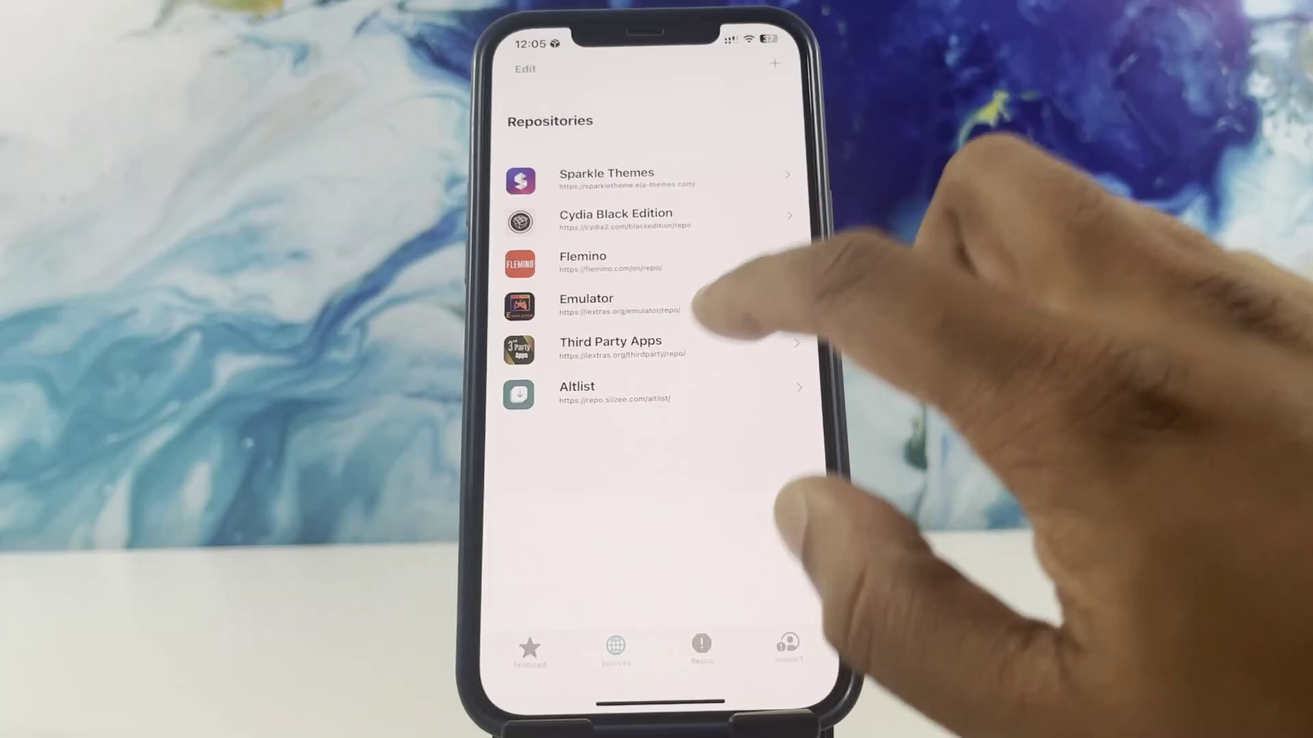
Step: Download Acutus from Third Party Apps and launch it from home screen page two
{"action": "left_click", "coordinate": [657, 344]}
{"action": "scroll", "coordinate": [666, 503], "scroll_direction": "down", "scroll_amount": 4}
{"action": "scroll", "coordinate": [689, 397], "scroll_direction": "up", "scroll_amount": 3}
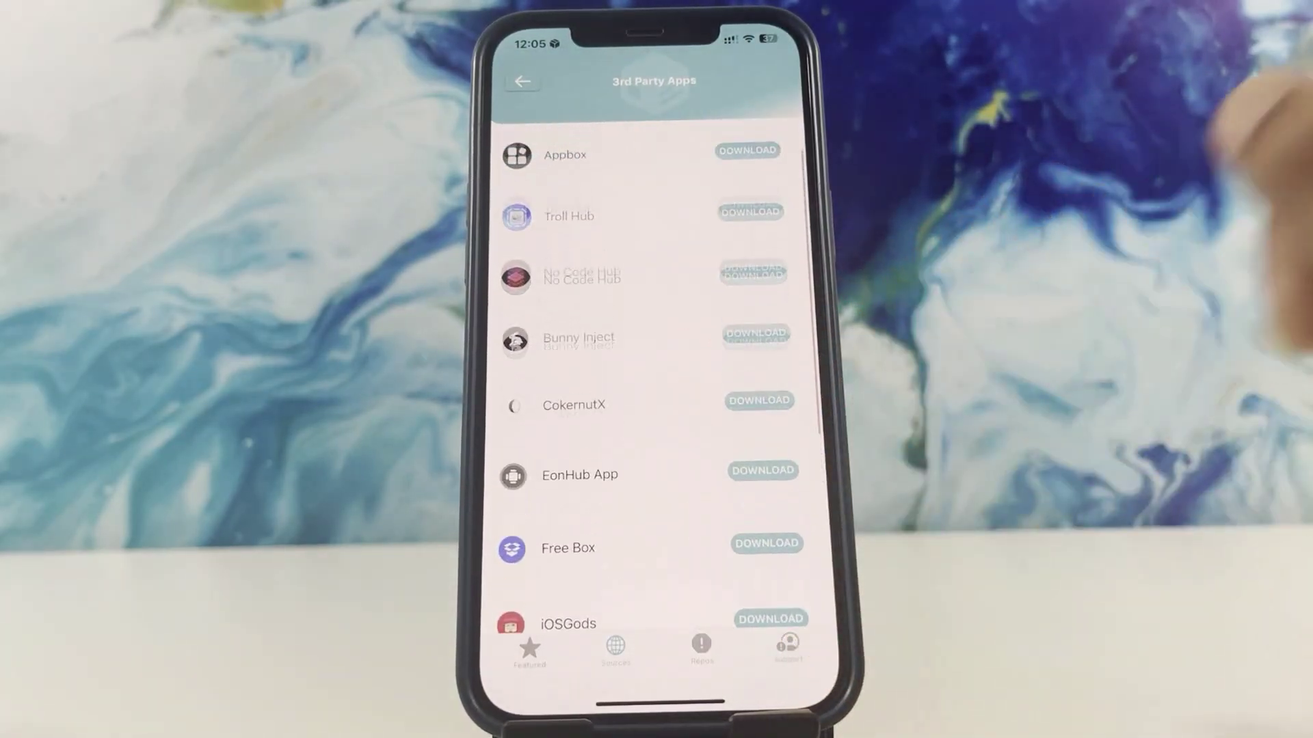
{"action": "left_click", "coordinate": [747, 161]}
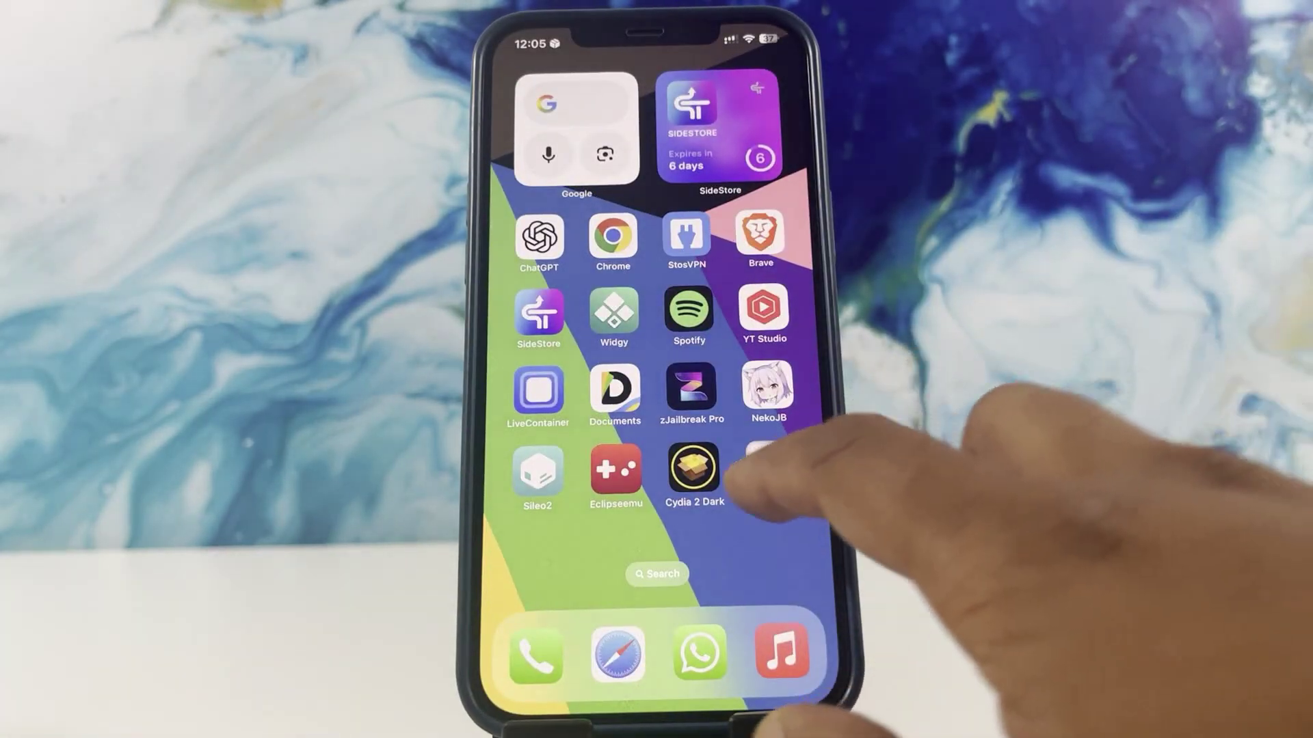
{"action": "left_click_drag", "start_coordinate": [779, 441], "coordinate": [544, 441]}
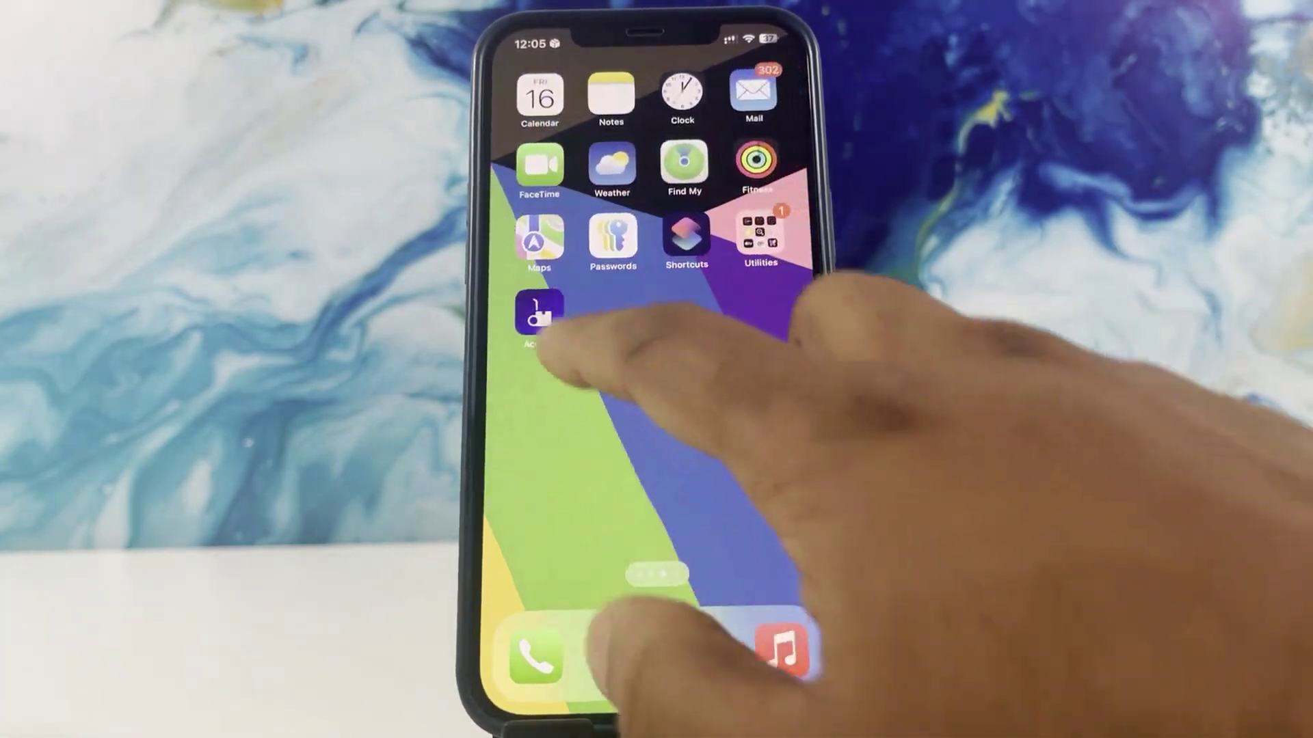
{"action": "left_click", "coordinate": [542, 308]}
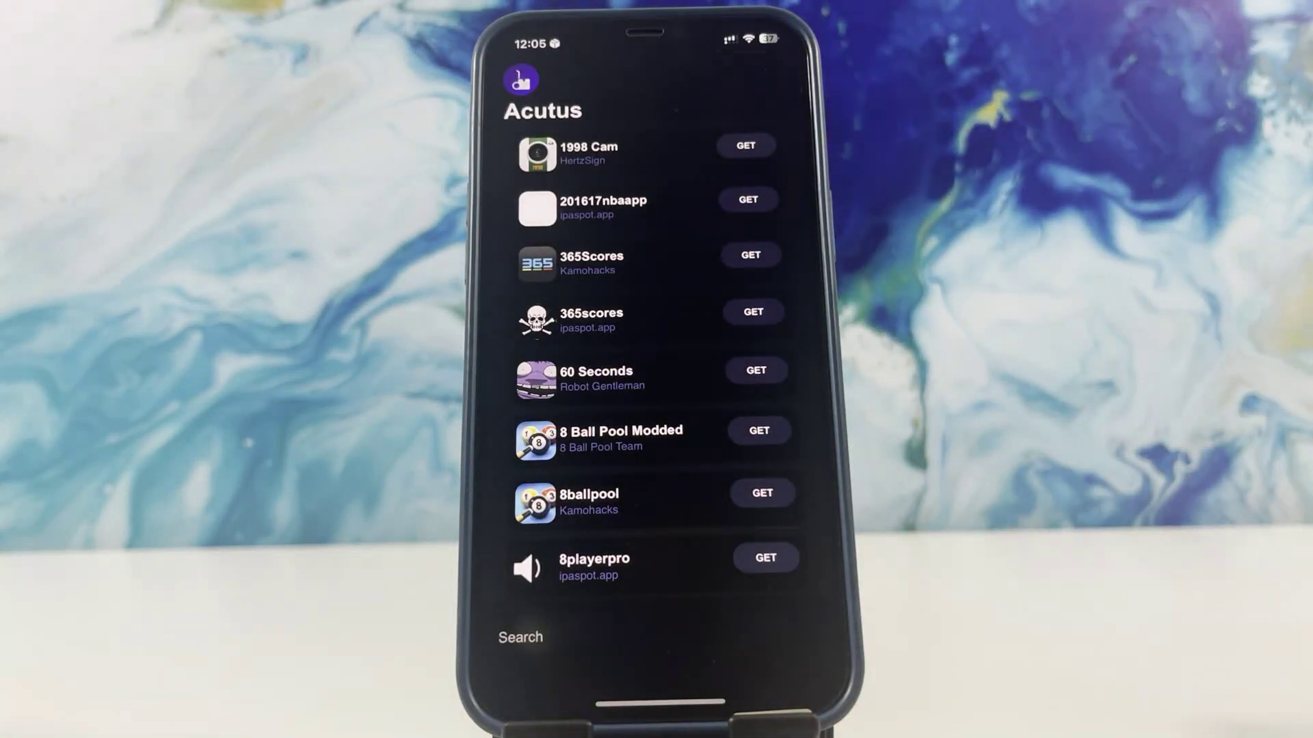
{"action": "scroll", "coordinate": [790, 441], "scroll_direction": "down", "scroll_amount": 15}
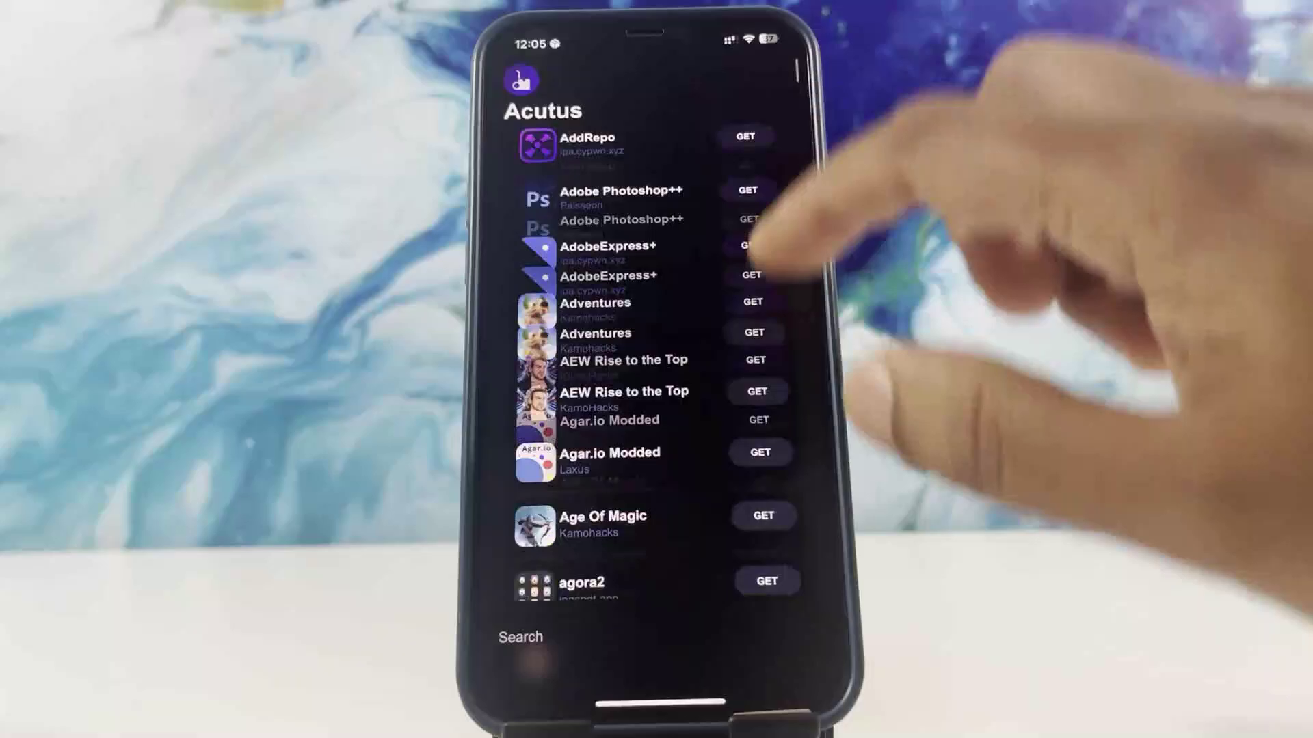
{"action": "scroll", "coordinate": [780, 452], "scroll_direction": "down", "scroll_amount": 5}
{"action": "scroll", "coordinate": [769, 463], "scroll_direction": "down", "scroll_amount": 5}
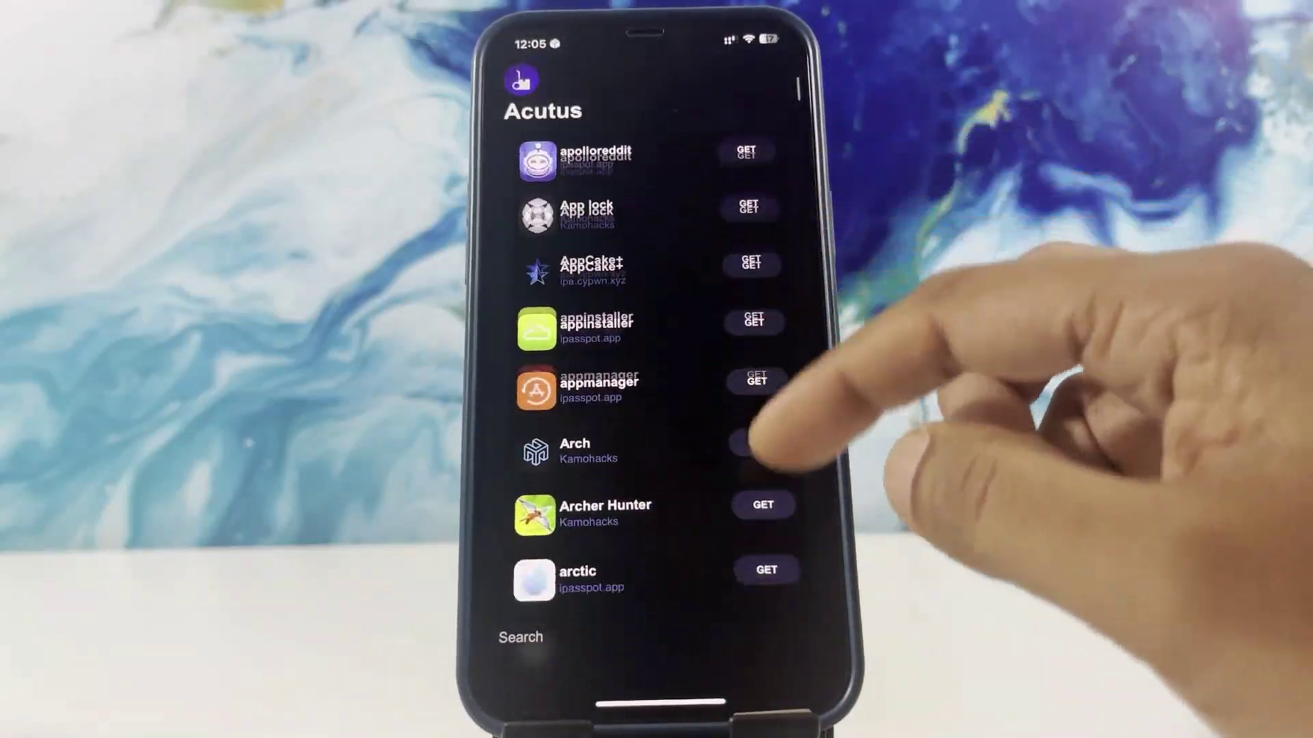
{"action": "scroll", "coordinate": [758, 472], "scroll_direction": "down", "scroll_amount": 5}
{"action": "scroll", "coordinate": [739, 492], "scroll_direction": "down", "scroll_amount": 5}
{"action": "scroll", "coordinate": [723, 502], "scroll_direction": "down", "scroll_amount": 5}
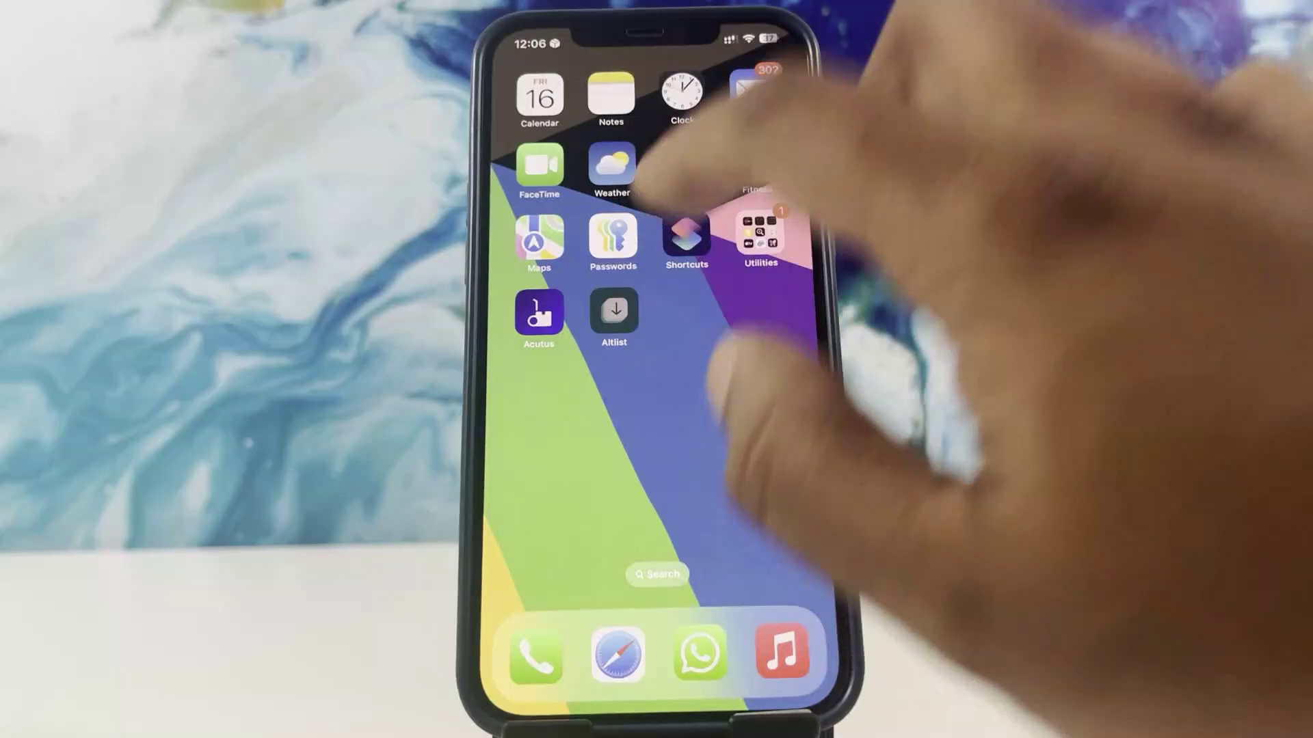
Step: Add all recommended sources in Altlist and relaunch the app
{"action": "left_click", "coordinate": [613, 313]}
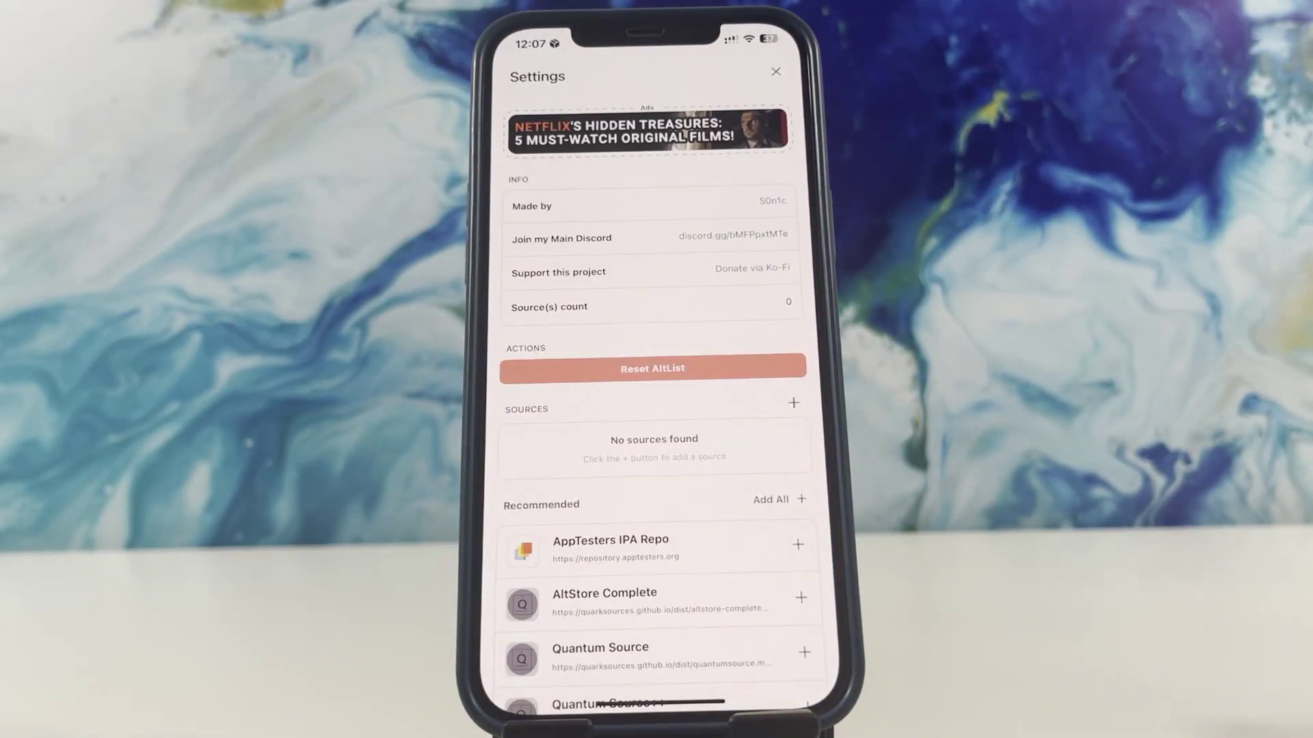
{"action": "scroll", "coordinate": [733, 415], "scroll_direction": "down", "scroll_amount": 2}
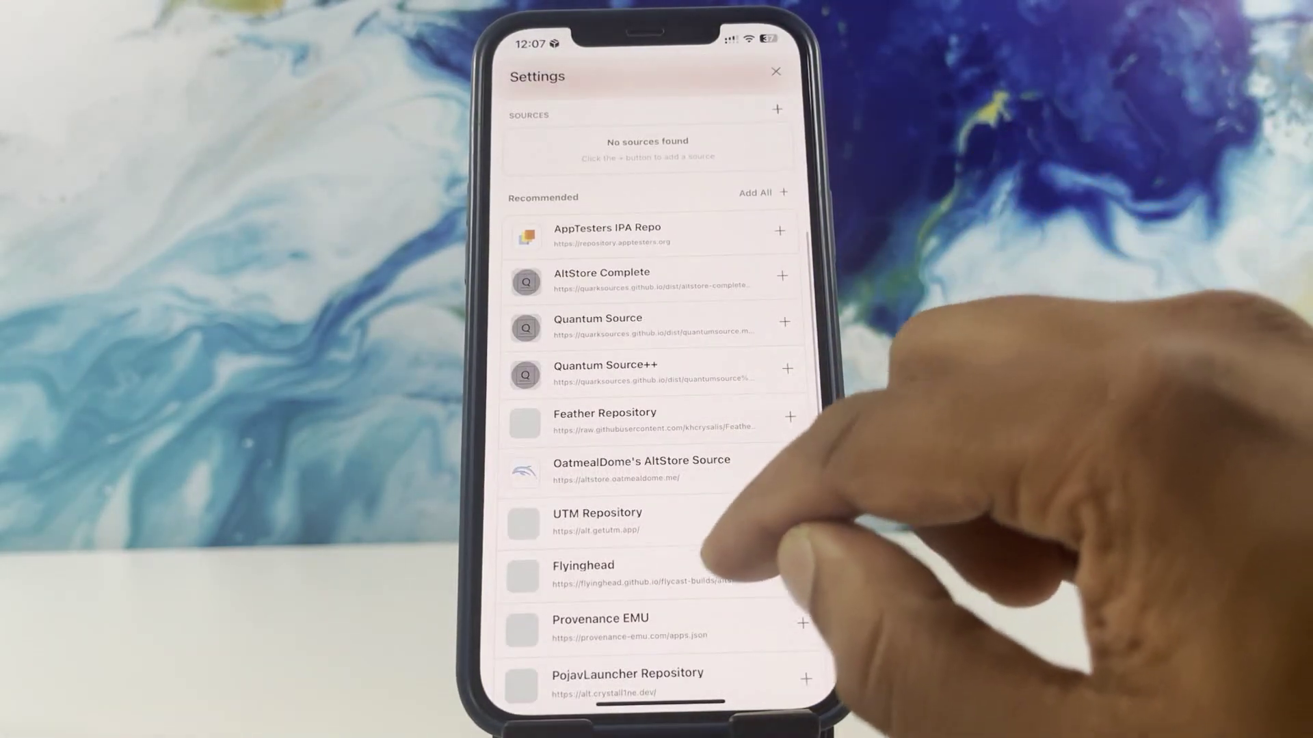
{"action": "scroll", "coordinate": [764, 390], "scroll_direction": "up", "scroll_amount": 1}
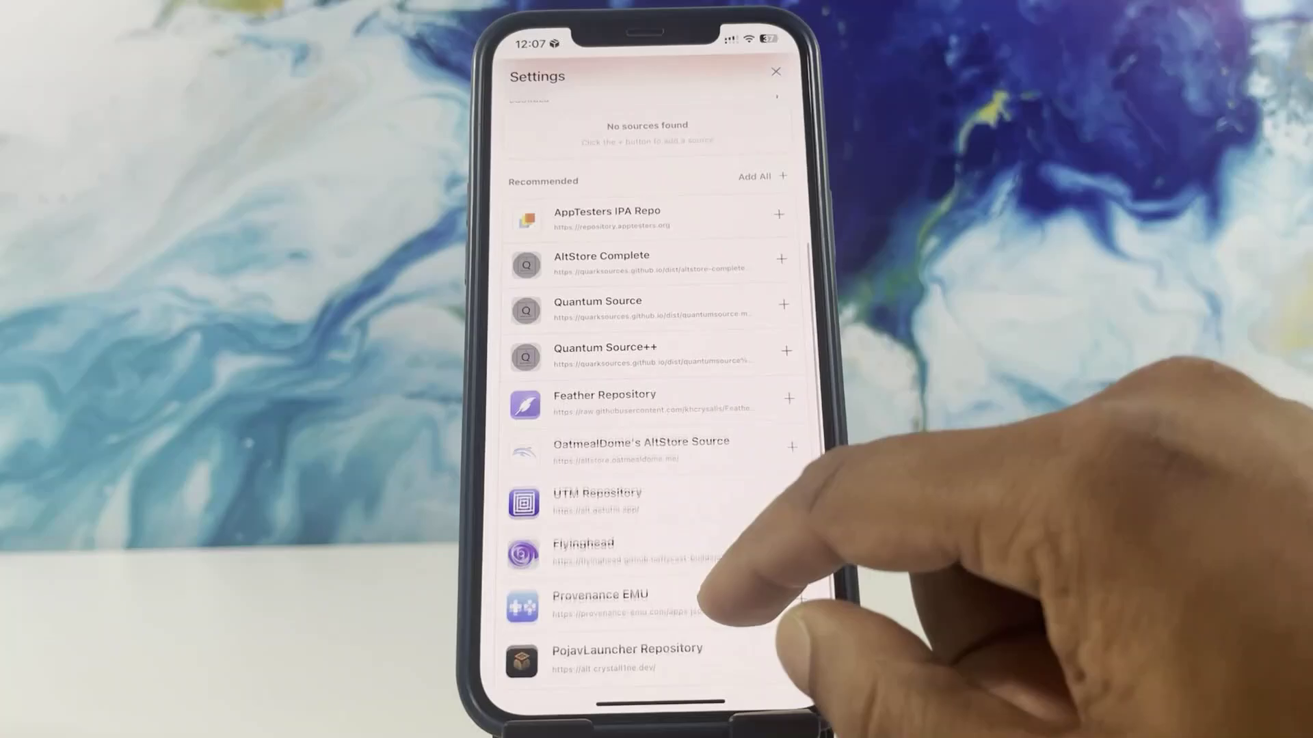
{"action": "left_click", "coordinate": [777, 176]}
{"action": "scroll", "coordinate": [656, 411], "scroll_direction": "down", "scroll_amount": 2}
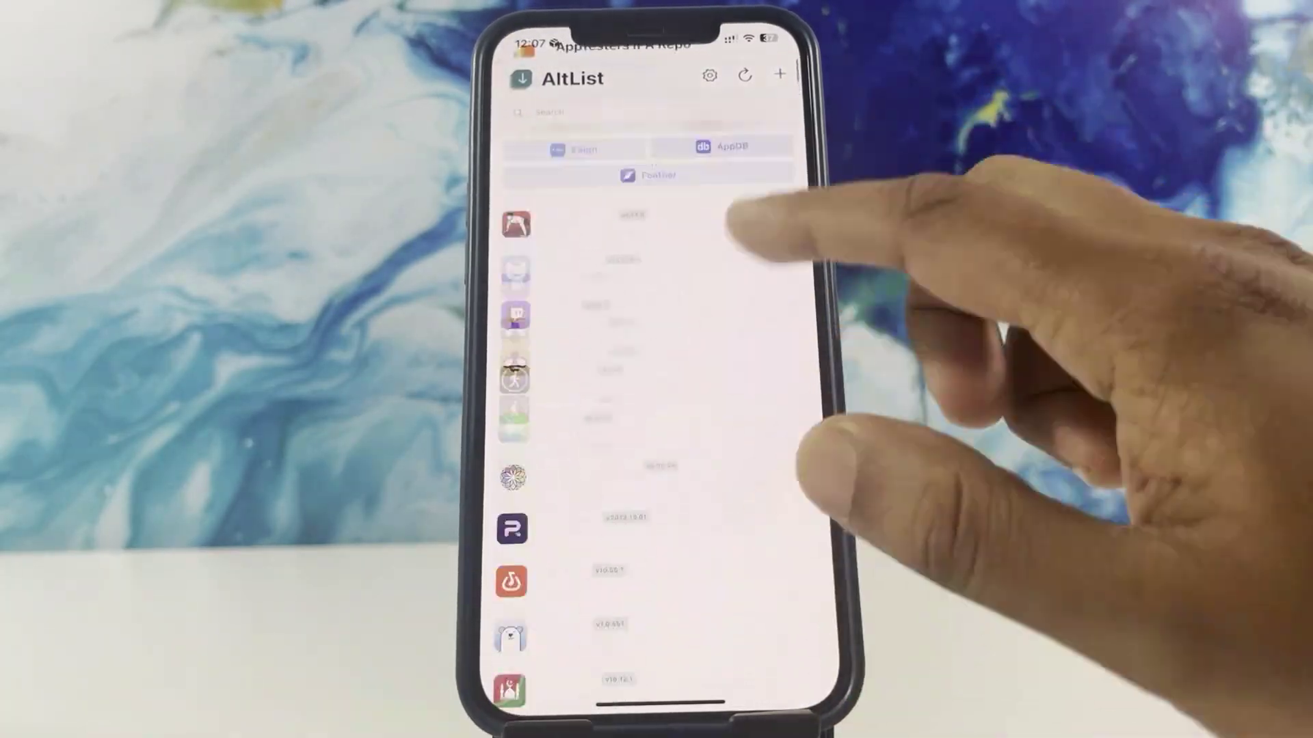
{"action": "scroll", "coordinate": [656, 410], "scroll_direction": "up", "scroll_amount": 5}
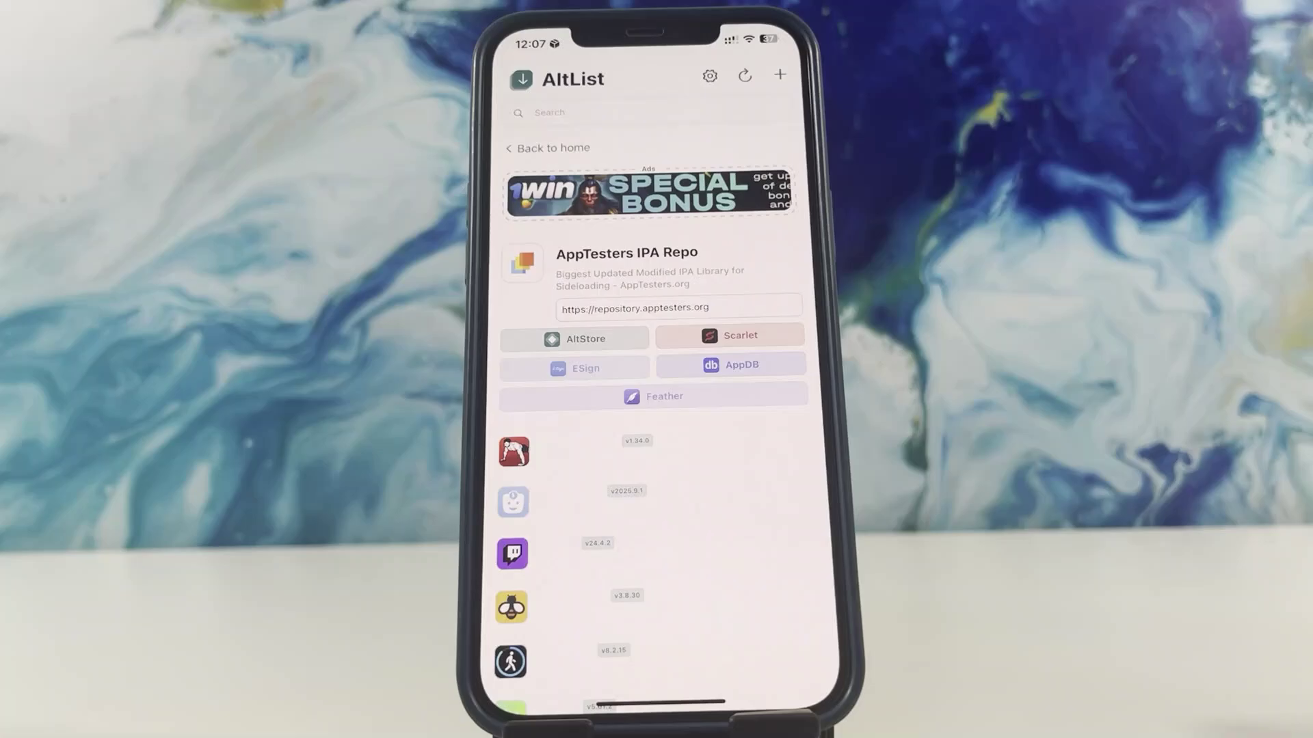
{"action": "mouse_move", "coordinate": [657, 707]}
{"action": "left_mouse_down"}
{"action": "mouse_move", "coordinate": [657, 411]}
{"action": "mouse_move", "coordinate": [719, 103]}
{"action": "left_mouse_up"}
{"action": "left_click", "coordinate": [541, 308]}
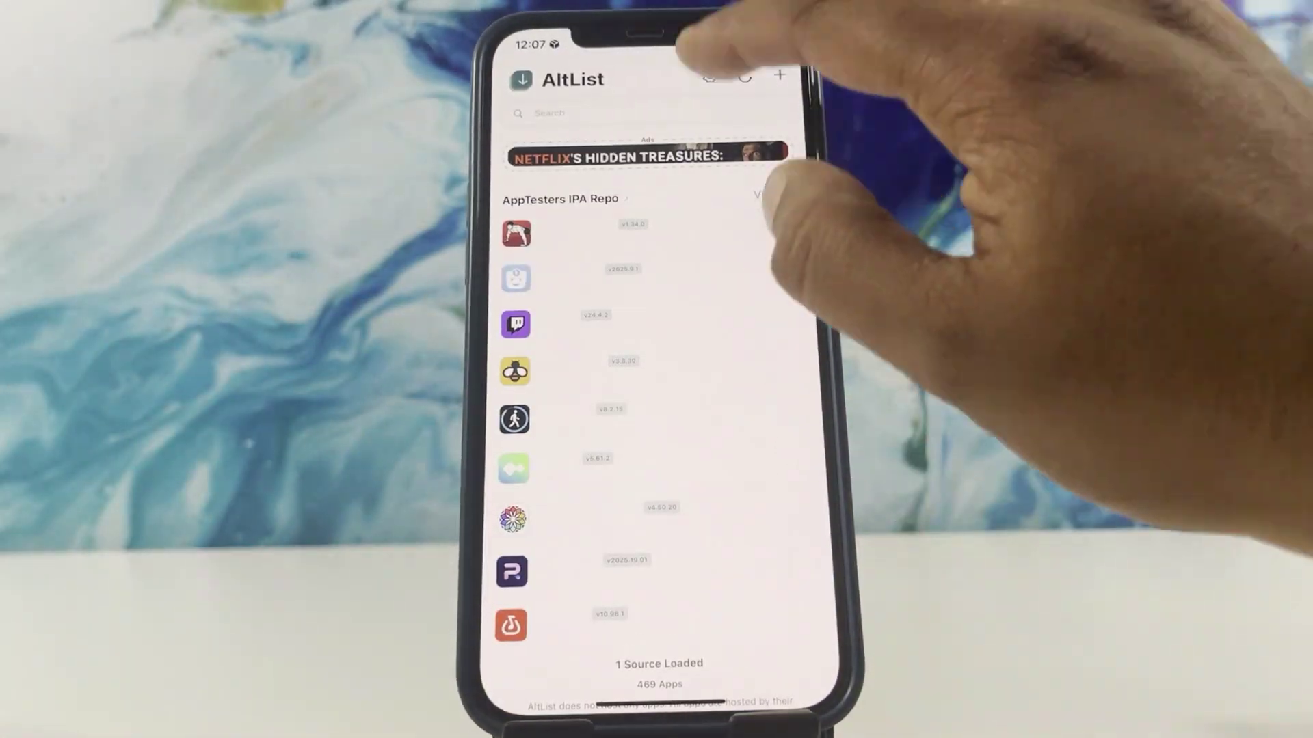
Step: Remove one source and add UTM Repository and Provenance EMU in Altlist settings
{"action": "left_click", "coordinate": [744, 74]}
{"action": "left_click", "coordinate": [733, 349]}
{"action": "left_click", "coordinate": [790, 463]}
{"action": "left_click", "coordinate": [791, 557]}
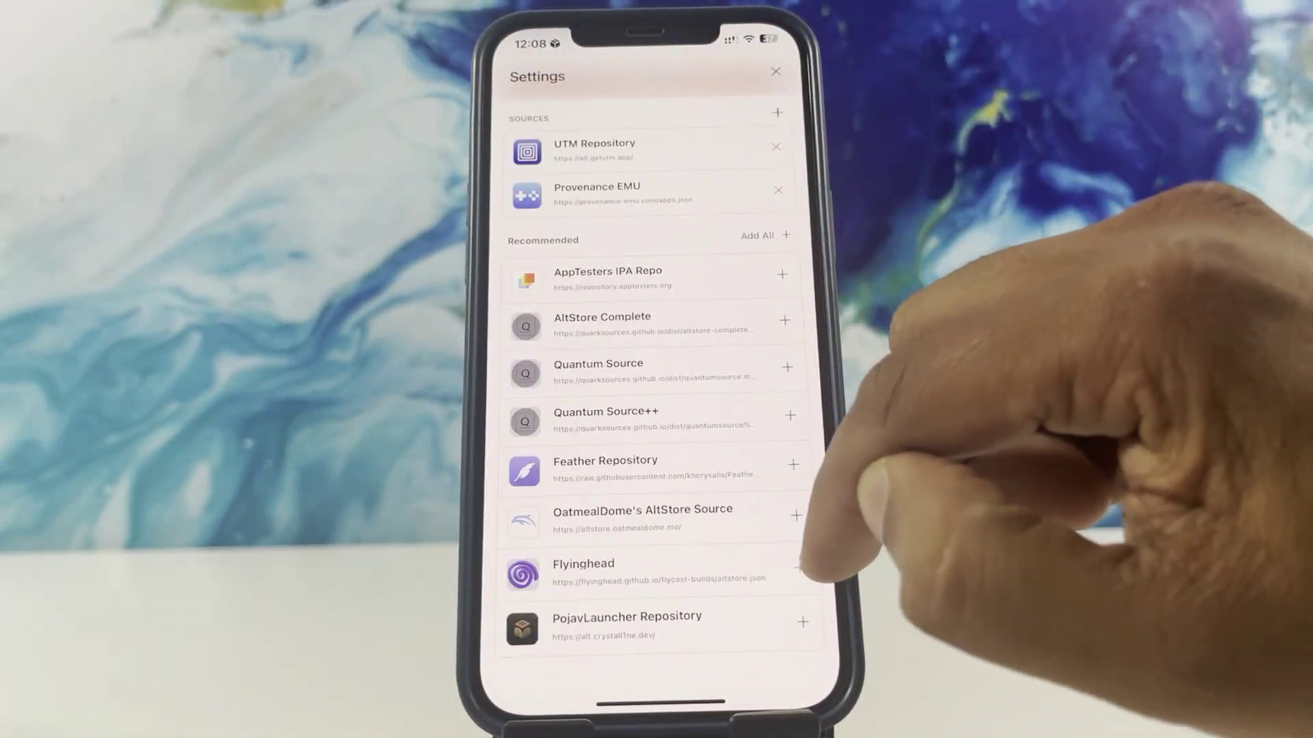
{"action": "left_click", "coordinate": [802, 621]}
{"action": "left_click", "coordinate": [775, 71]}
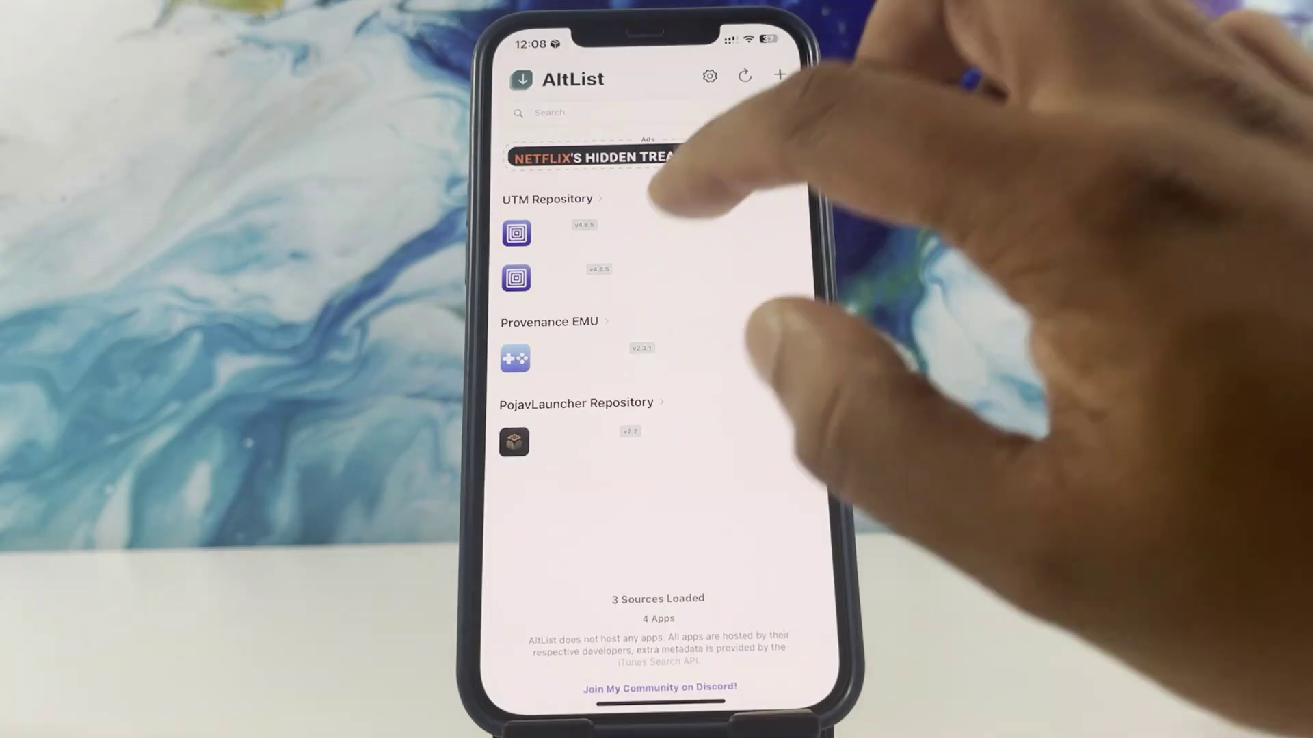
Step: View the Provenance EMU and UTM app detail pages
{"action": "left_click", "coordinate": [515, 358]}
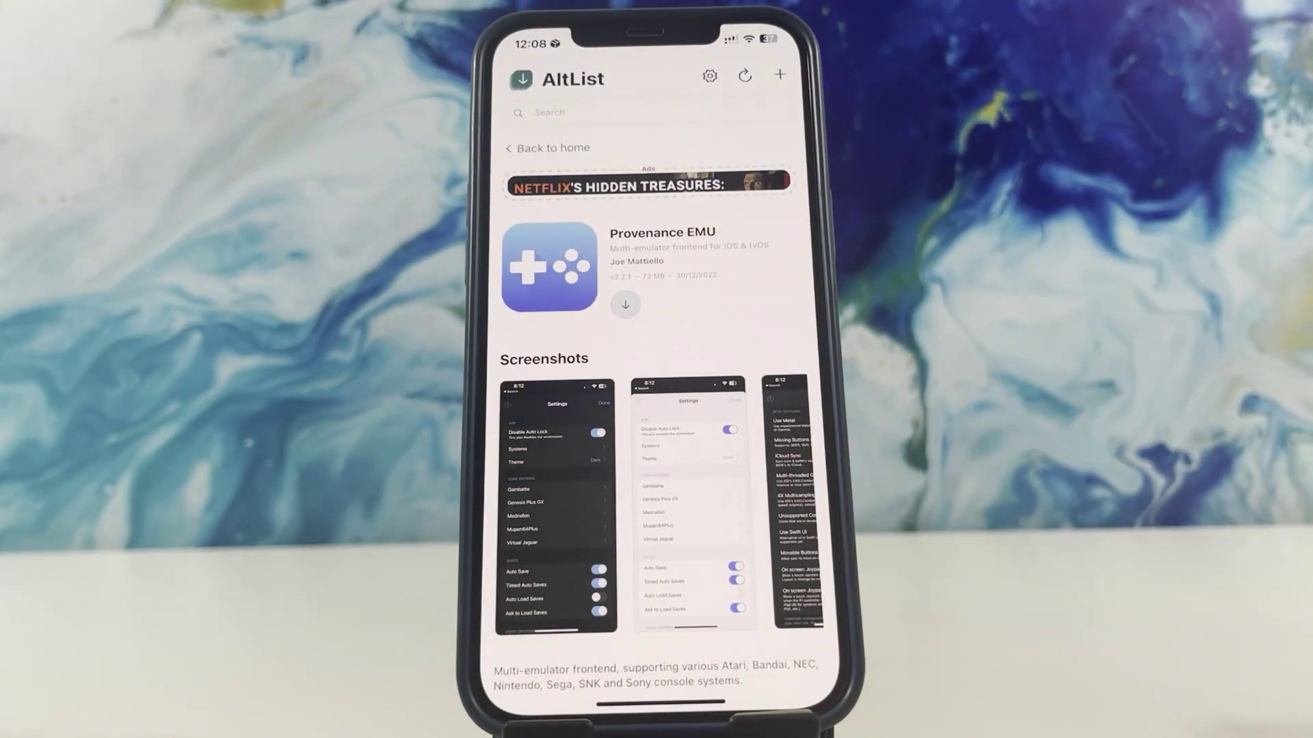
{"action": "left_click", "coordinate": [553, 148]}
{"action": "left_click", "coordinate": [519, 250]}
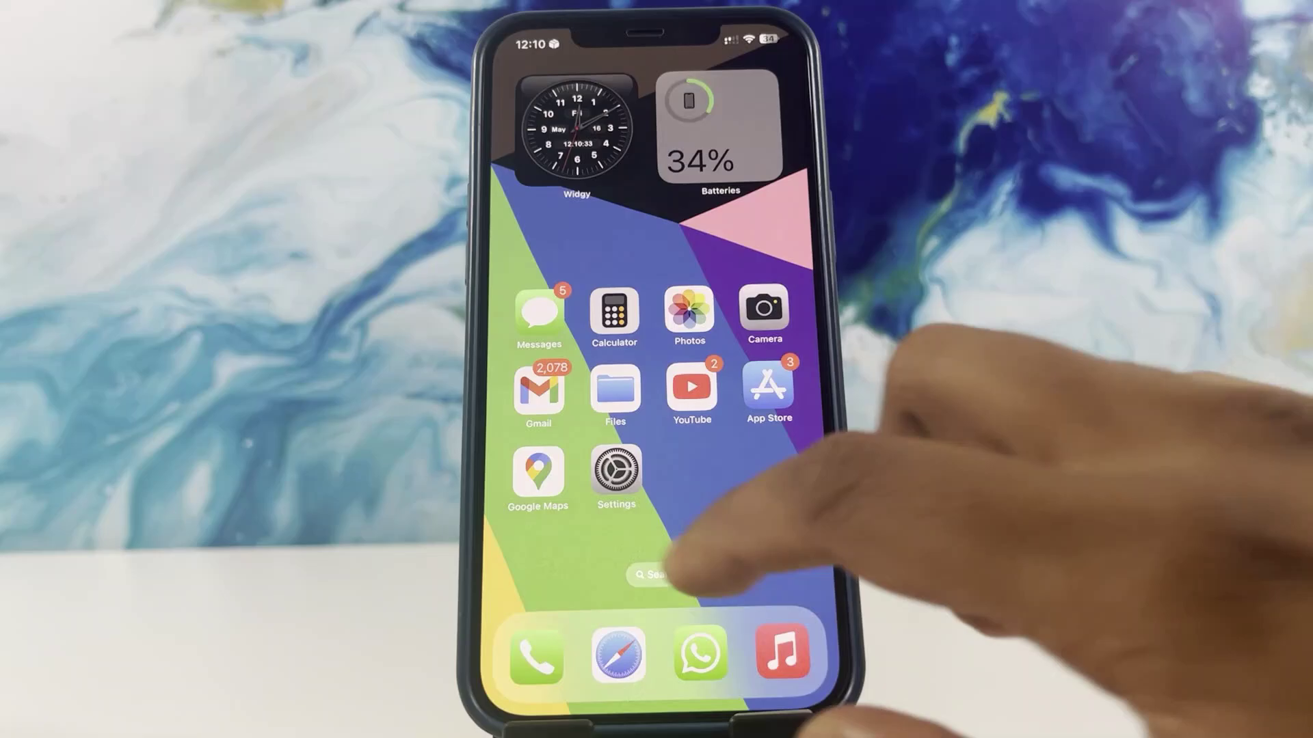
Step: Search Safari for 'iOS 18.5 jailbreak nekojb.com' and open the nekoJB guide
{"action": "left_click", "coordinate": [618, 655]}
{"action": "left_click", "coordinate": [656, 621]}
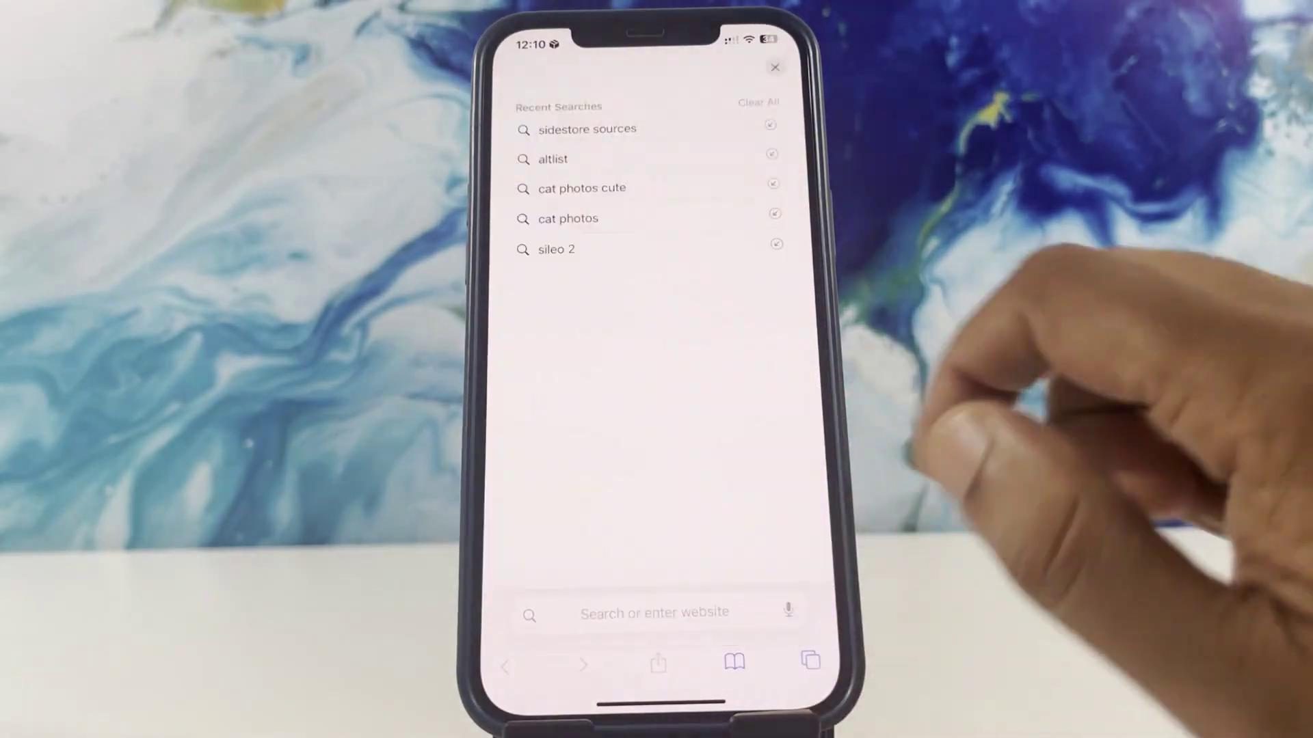
{"action": "type", "text": "iOS 18."}
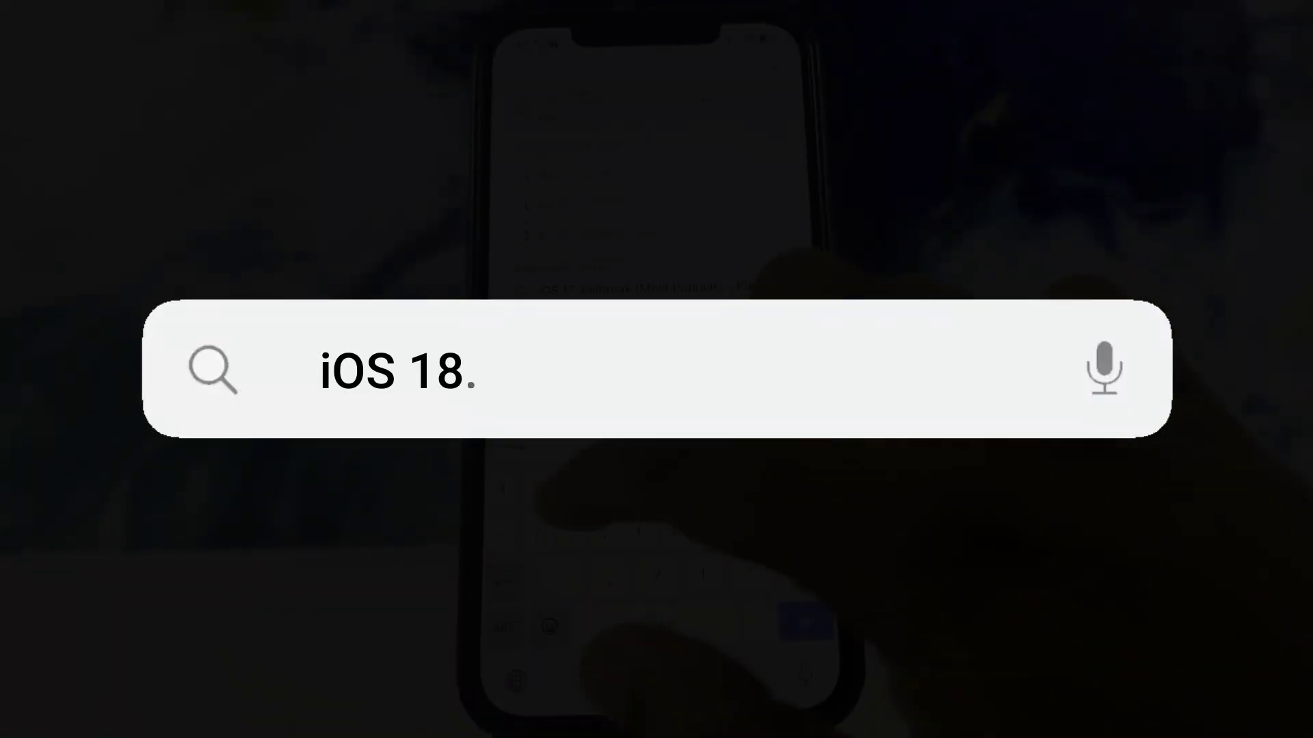
{"action": "type", "text": "5 Jailbreak"}
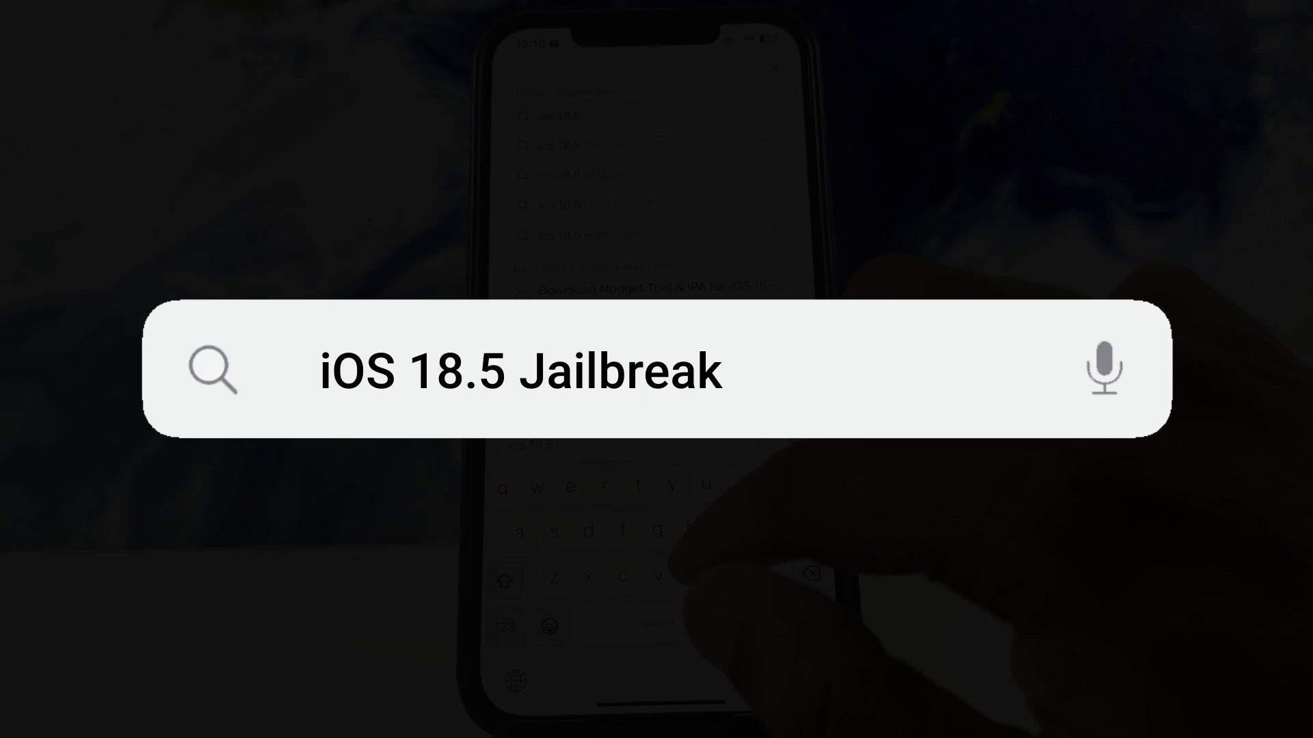
{"action": "type", "text": " nekojb.com"}
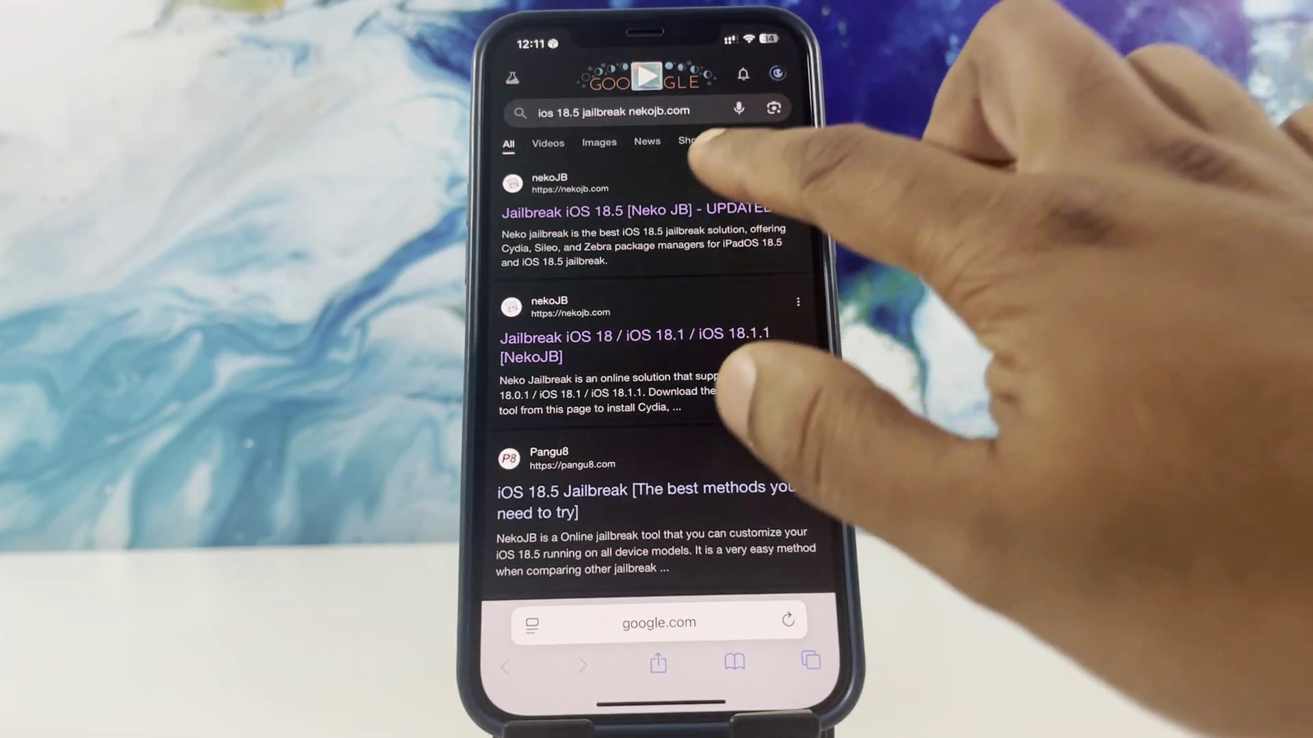
{"action": "left_click", "coordinate": [636, 209]}
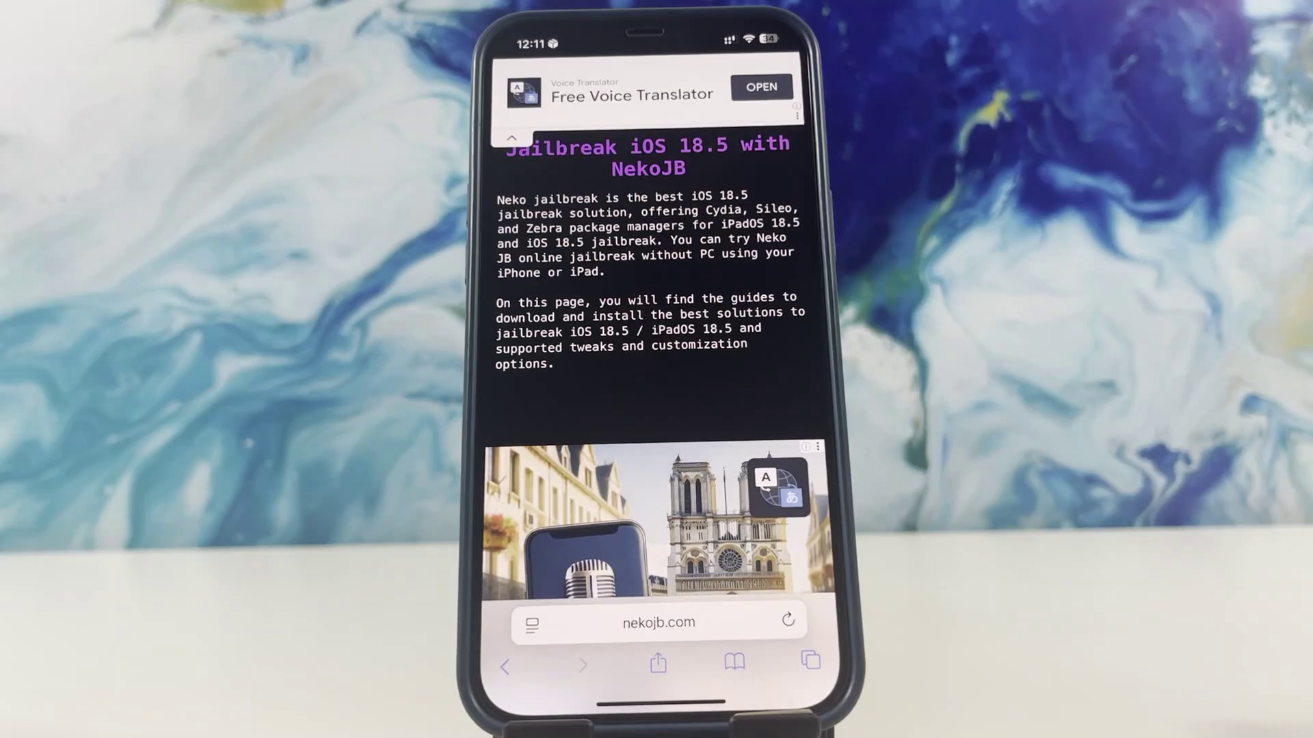
{"action": "scroll", "coordinate": [657, 411], "scroll_direction": "down", "scroll_amount": 5}
{"action": "scroll", "coordinate": [657, 411], "scroll_direction": "down", "scroll_amount": 5}
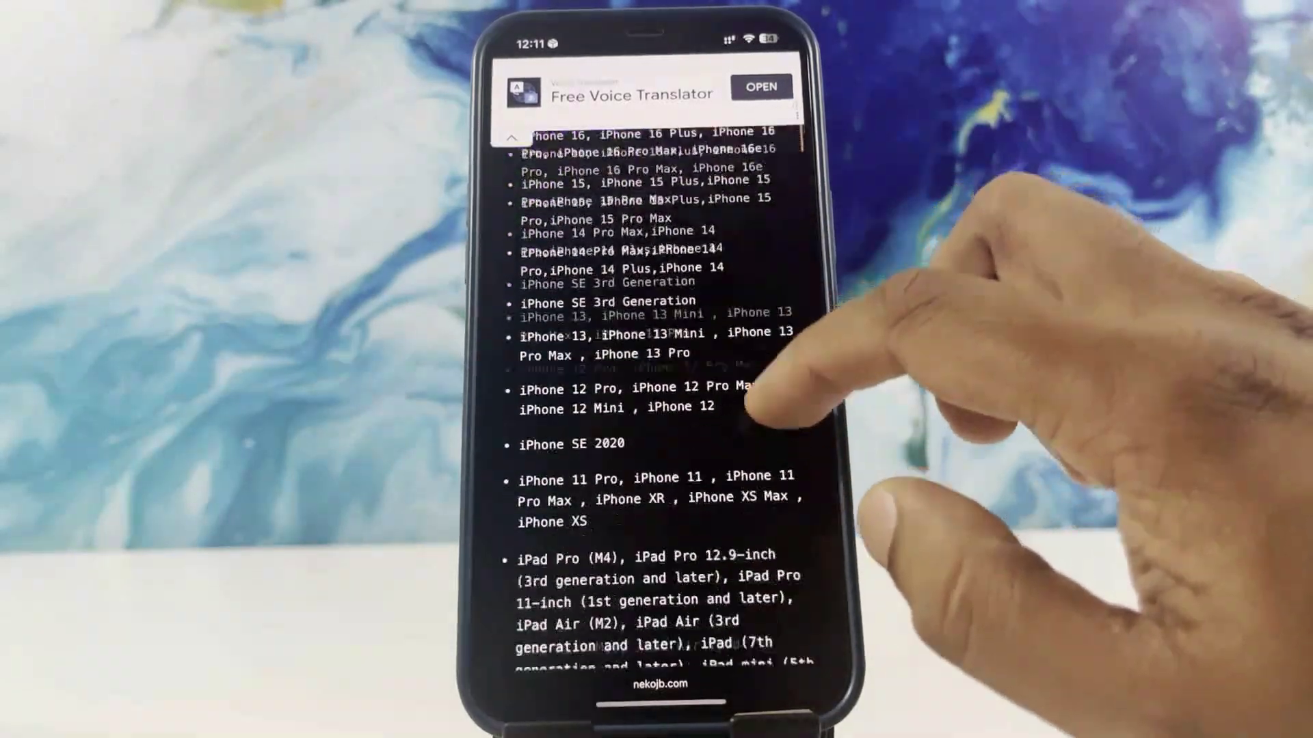
{"action": "scroll", "coordinate": [753, 406], "scroll_direction": "down", "scroll_amount": 5}
{"action": "scroll", "coordinate": [754, 410], "scroll_direction": "down", "scroll_amount": 5}
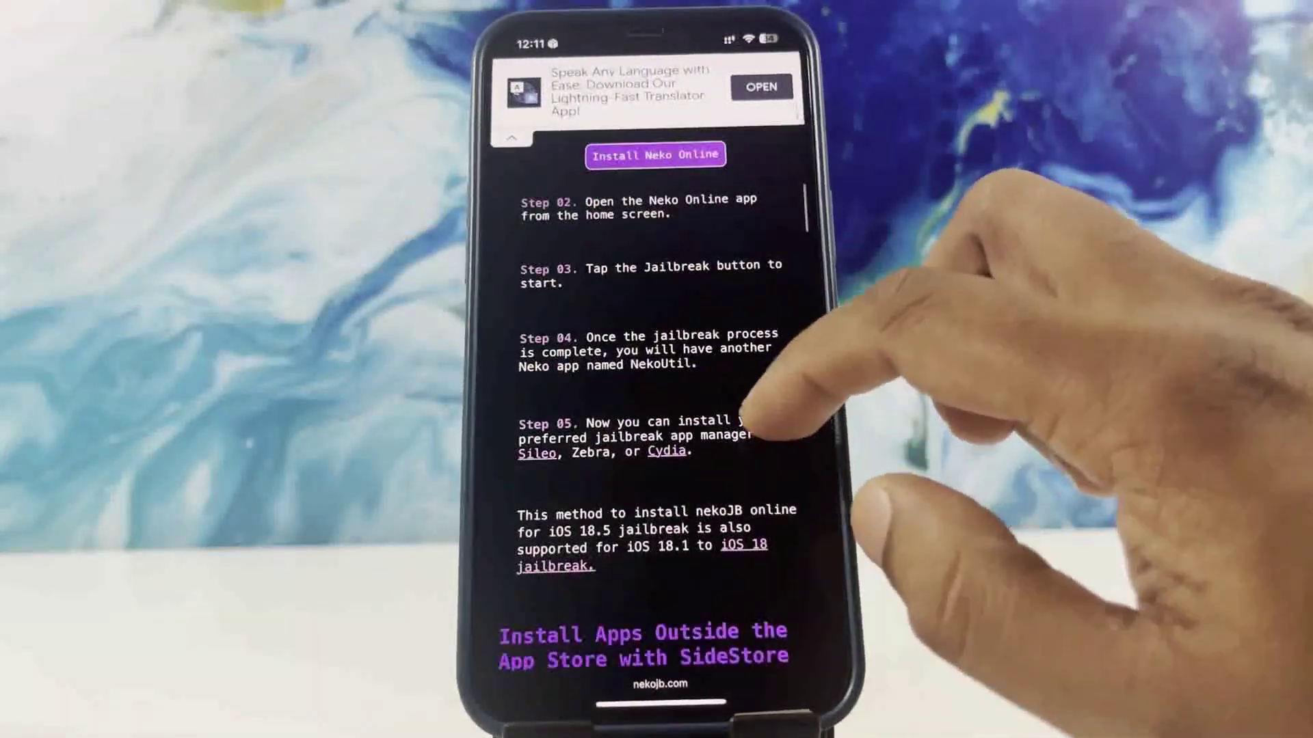
{"action": "scroll", "coordinate": [755, 420], "scroll_direction": "up", "scroll_amount": 2}
{"action": "scroll", "coordinate": [718, 492], "scroll_direction": "up", "scroll_amount": 1}
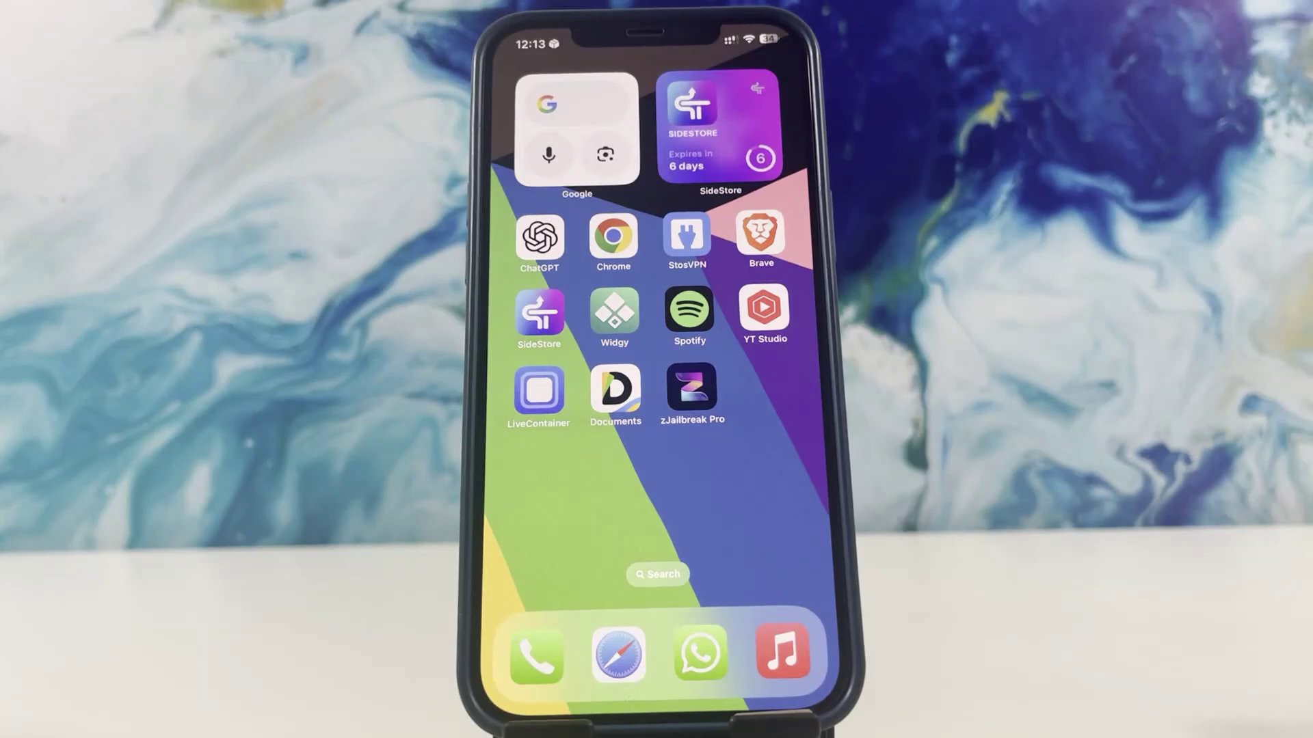
Step: Install Neko Online Jailbreak from zJailbreak Pro and allow its configuration profile
{"action": "left_click", "coordinate": [692, 388]}
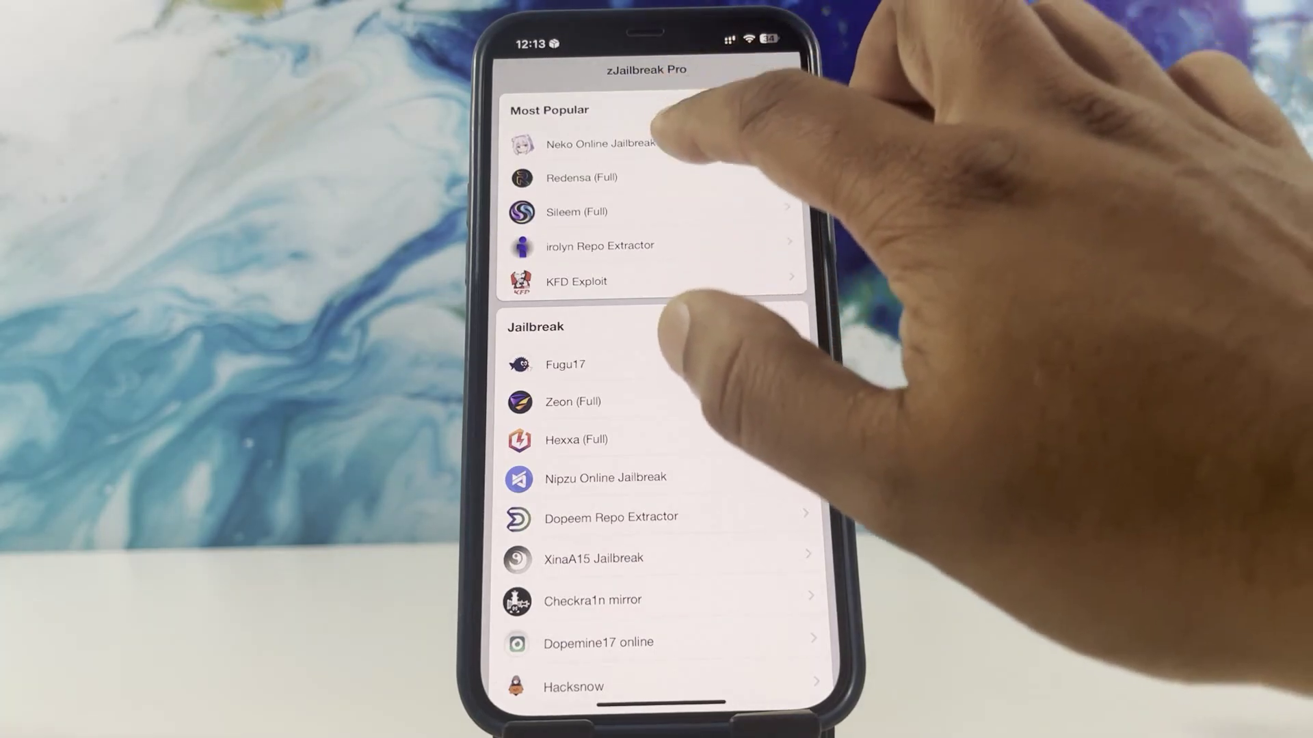
{"action": "left_click", "coordinate": [615, 143]}
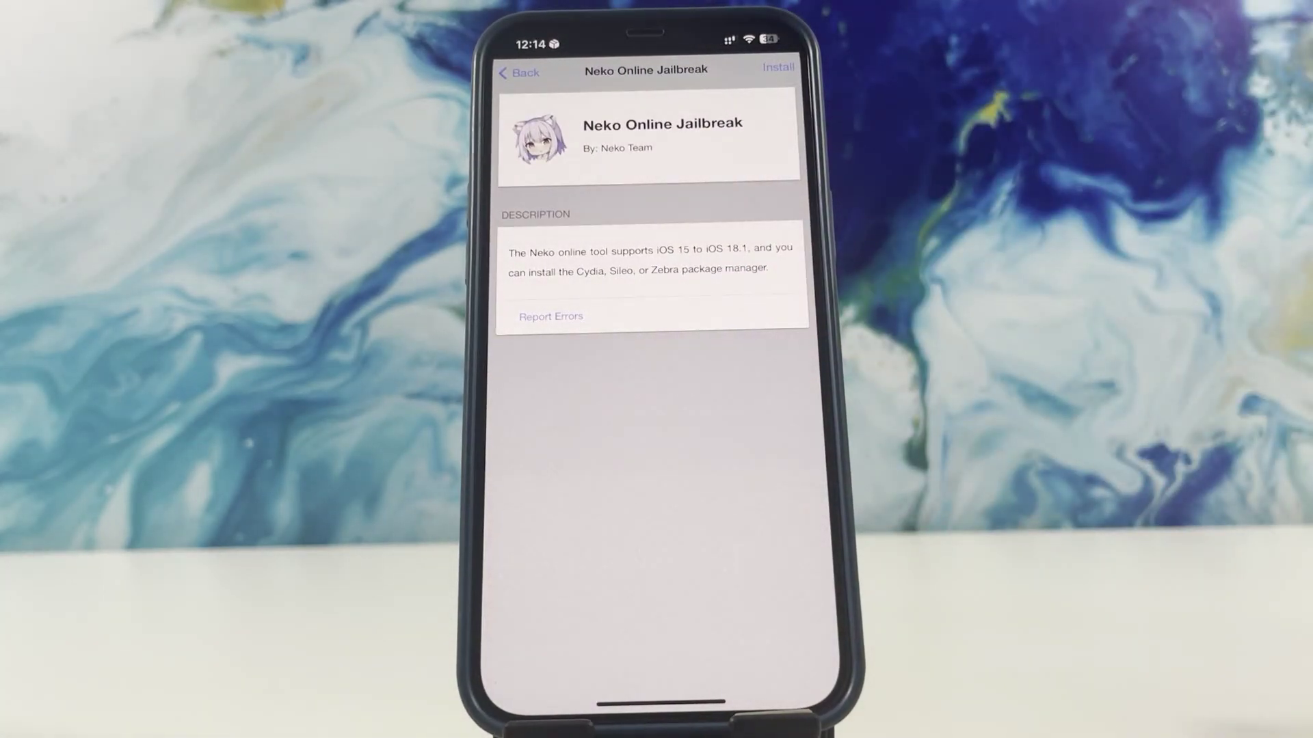
{"action": "left_click", "coordinate": [777, 66]}
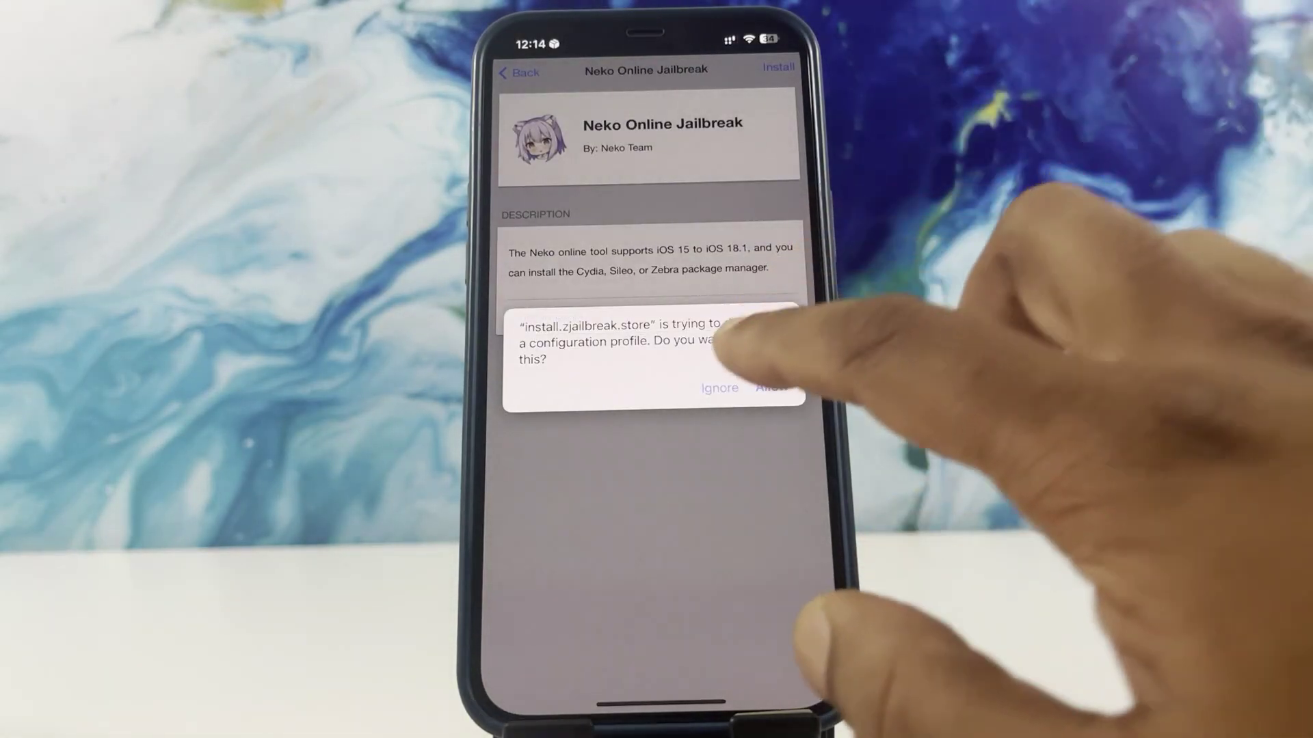
{"action": "left_click", "coordinate": [771, 387]}
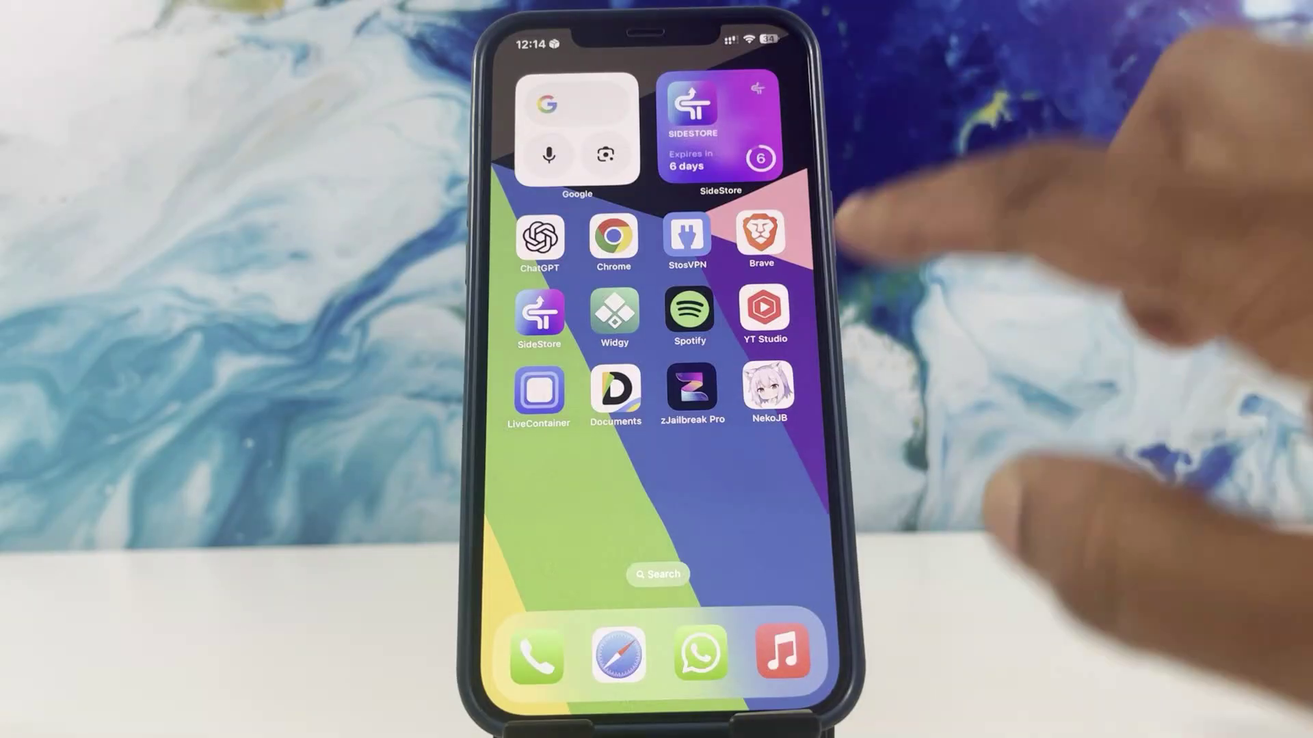
Step: Run the NekoJB jailbreak, then open nekoUtil to add Sileo and return home
{"action": "left_click", "coordinate": [768, 387]}
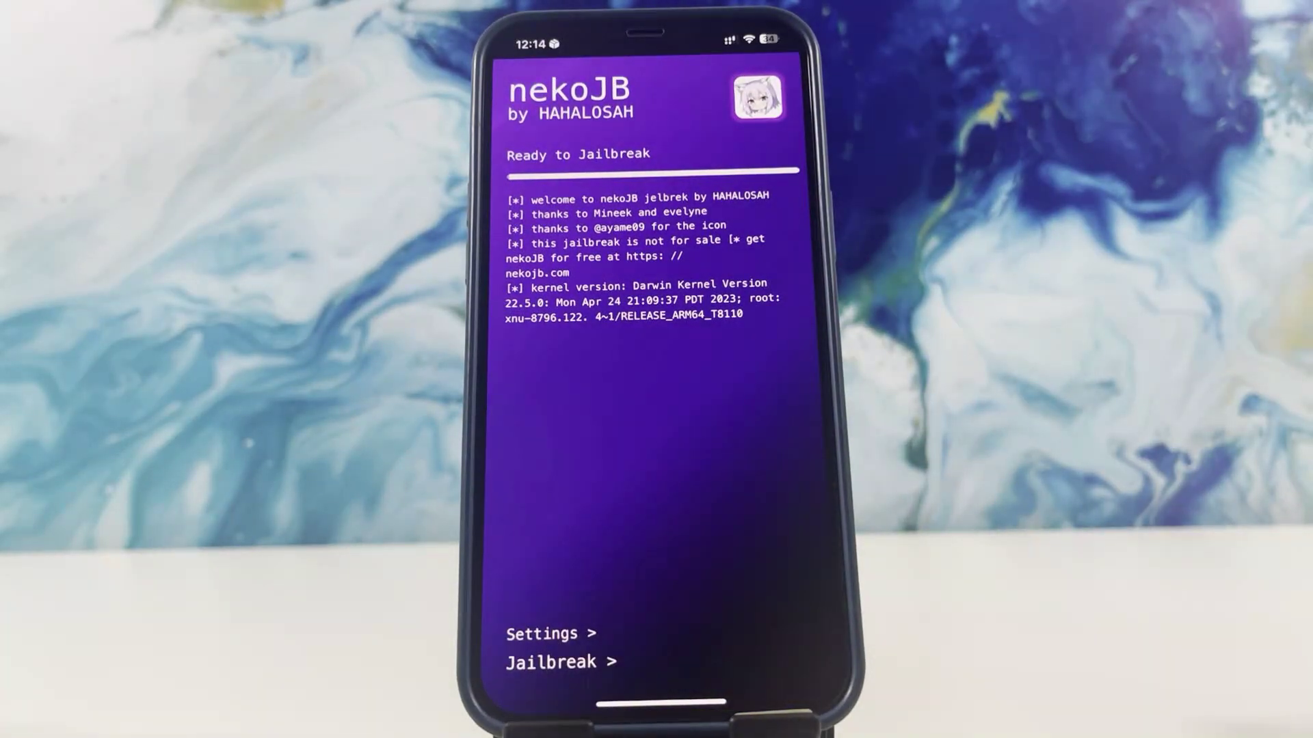
{"action": "left_click", "coordinate": [560, 661]}
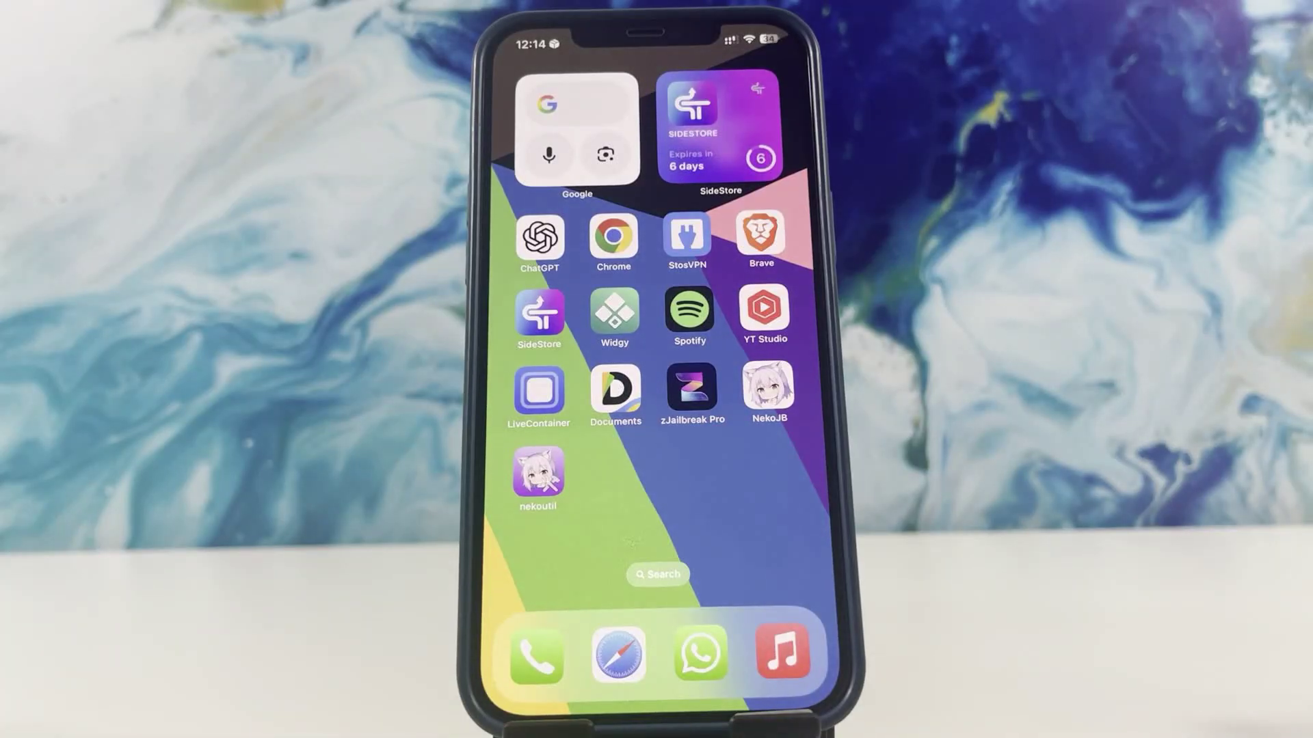
{"action": "left_click", "coordinate": [538, 473]}
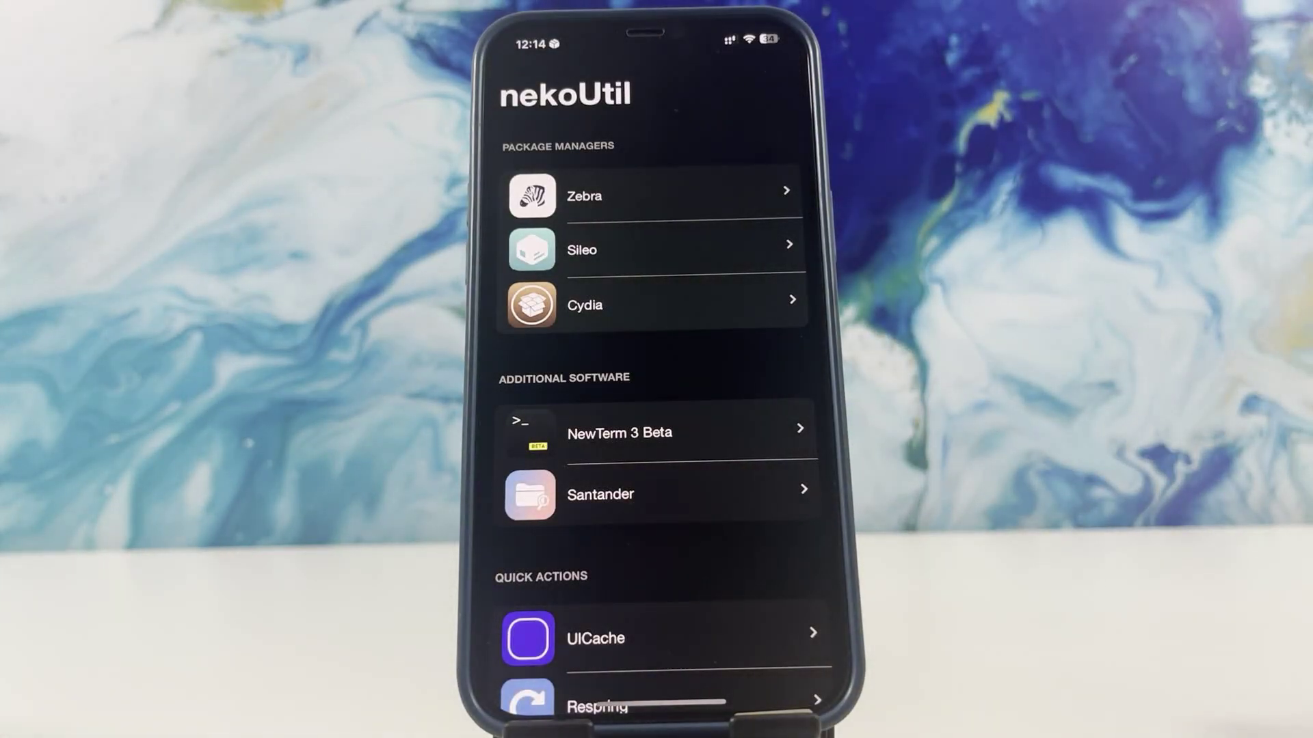
{"action": "left_click_drag", "start_coordinate": [646, 702], "coordinate": [646, 410]}
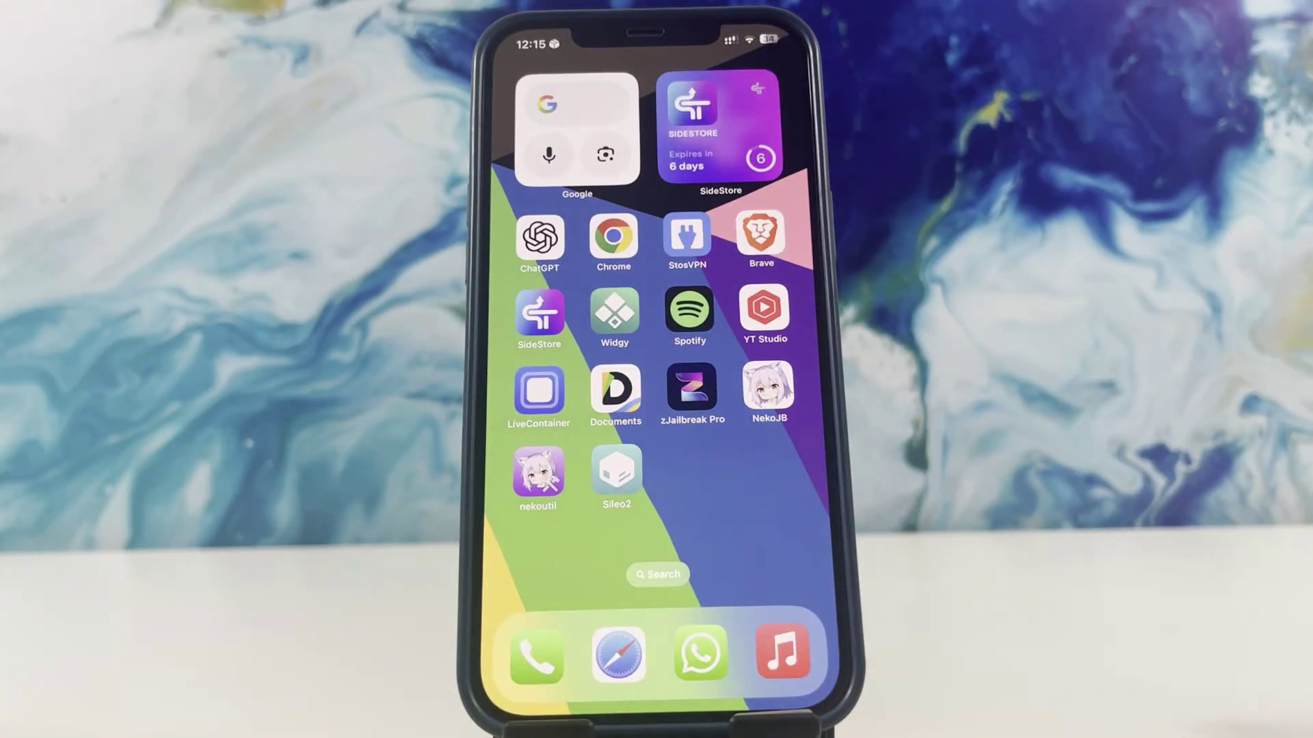
Step: Launch Sileo2, browse its added and available repositories, and reach the add-source prompt
{"action": "left_click", "coordinate": [616, 470]}
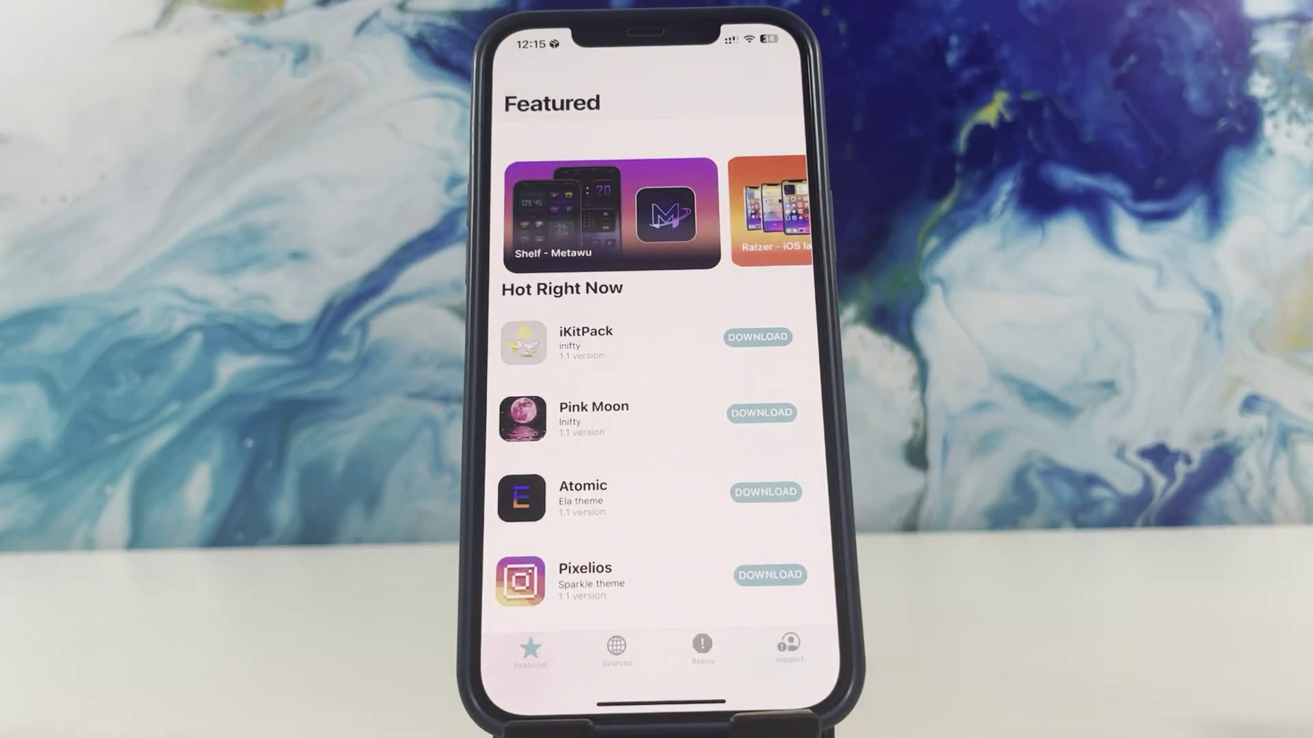
{"action": "mouse_move", "coordinate": [719, 574]}
{"action": "left_mouse_down"}
{"action": "mouse_move", "coordinate": [718, 308]}
{"action": "mouse_move", "coordinate": [718, 615]}
{"action": "left_mouse_up"}
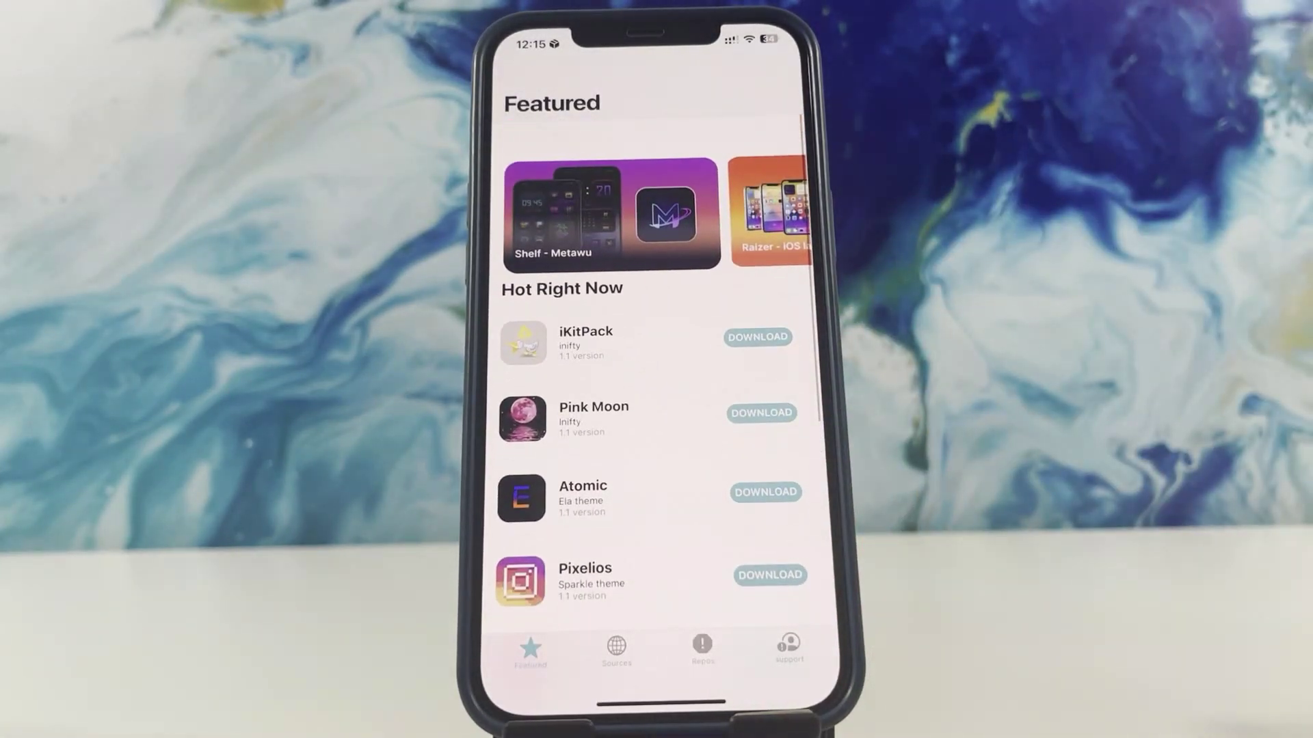
{"action": "left_click", "coordinate": [677, 625]}
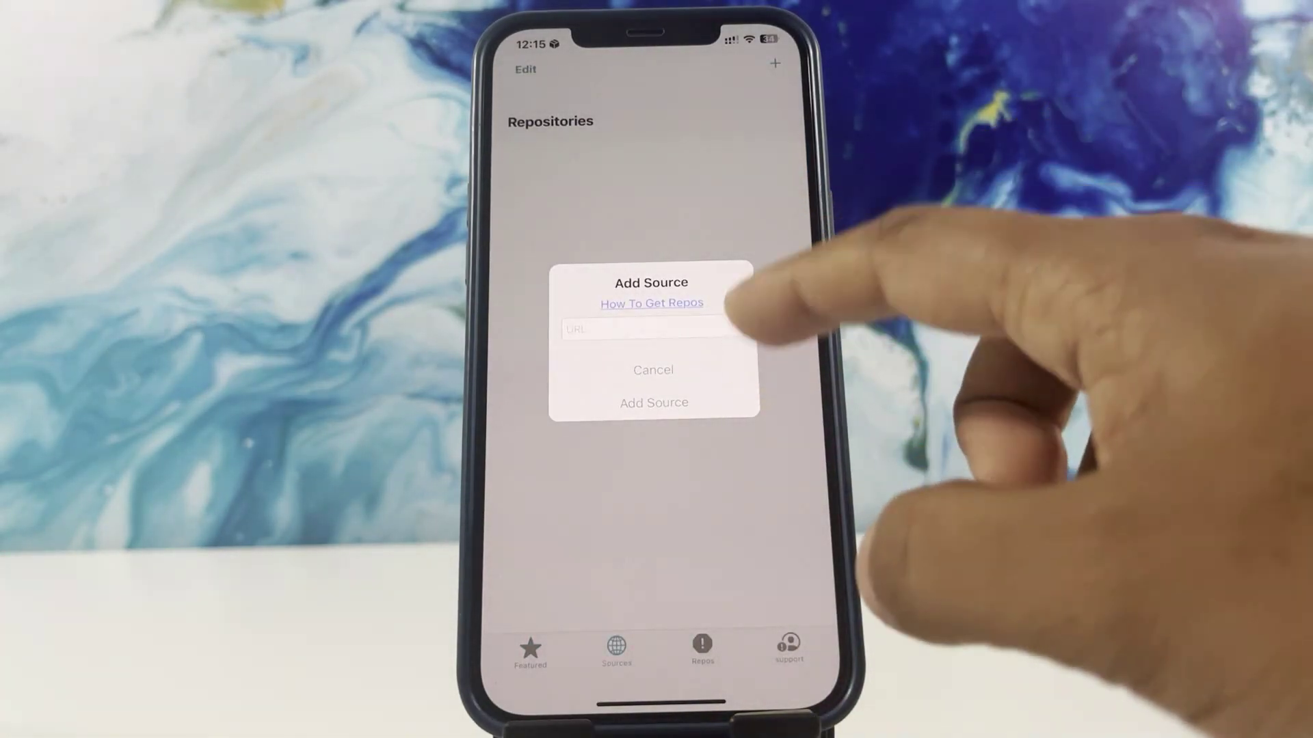
{"action": "left_click", "coordinate": [653, 369]}
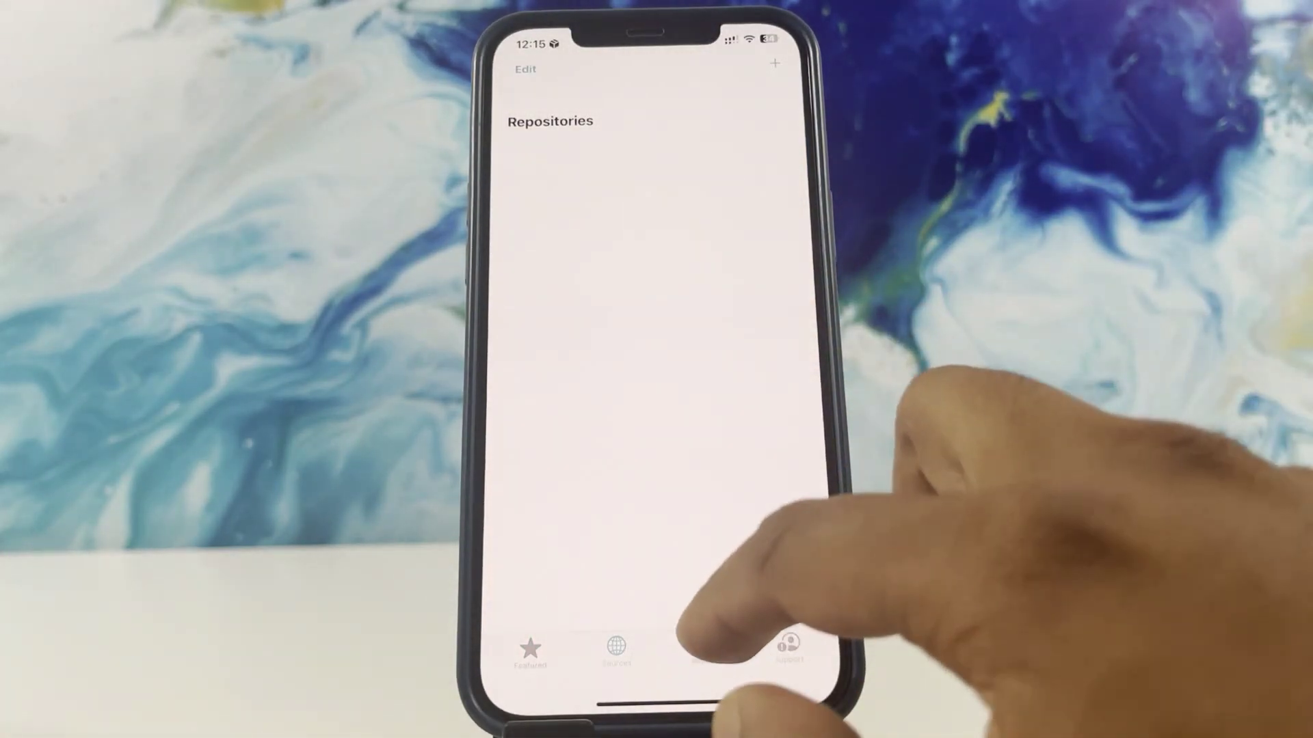
{"action": "left_click", "coordinate": [701, 646]}
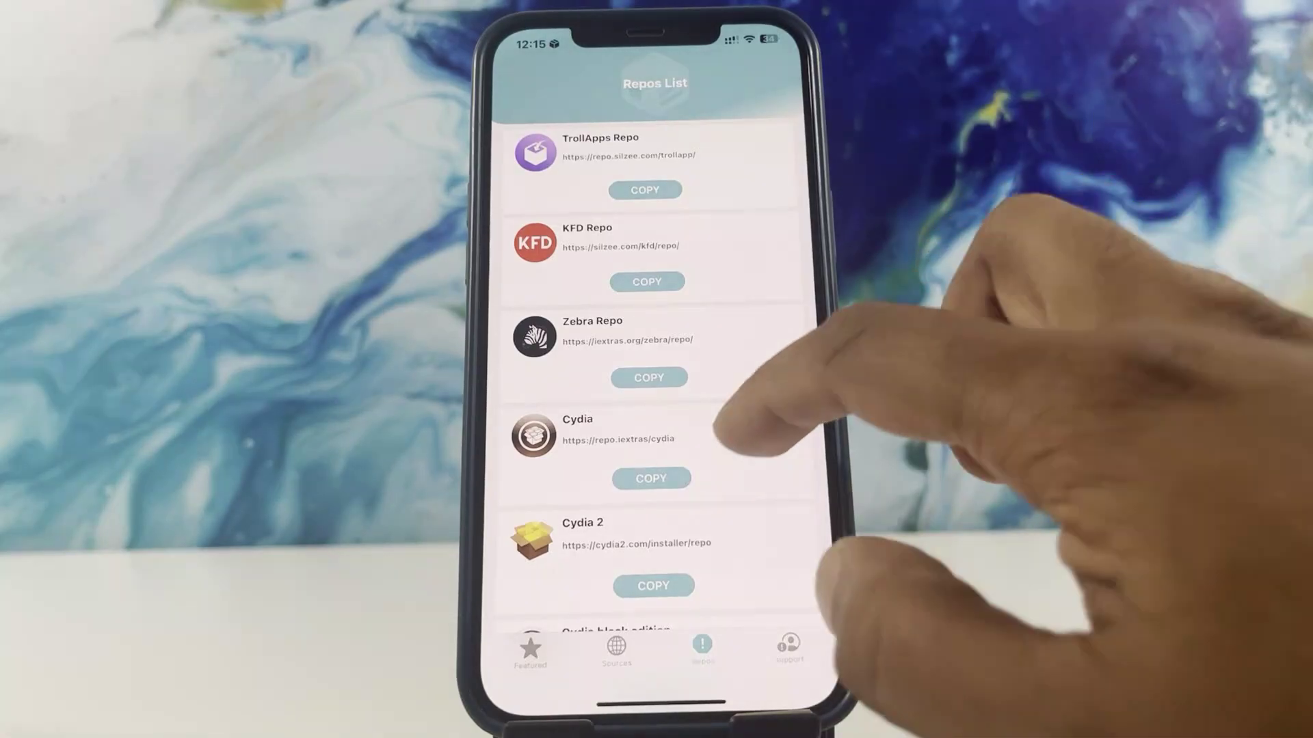
{"action": "scroll", "coordinate": [657, 380], "scroll_direction": "down", "scroll_amount": 5}
{"action": "scroll", "coordinate": [656, 380], "scroll_direction": "down", "scroll_amount": 3}
{"action": "scroll", "coordinate": [656, 379], "scroll_direction": "down", "scroll_amount": 3}
{"action": "scroll", "coordinate": [656, 410], "scroll_direction": "down", "scroll_amount": 3}
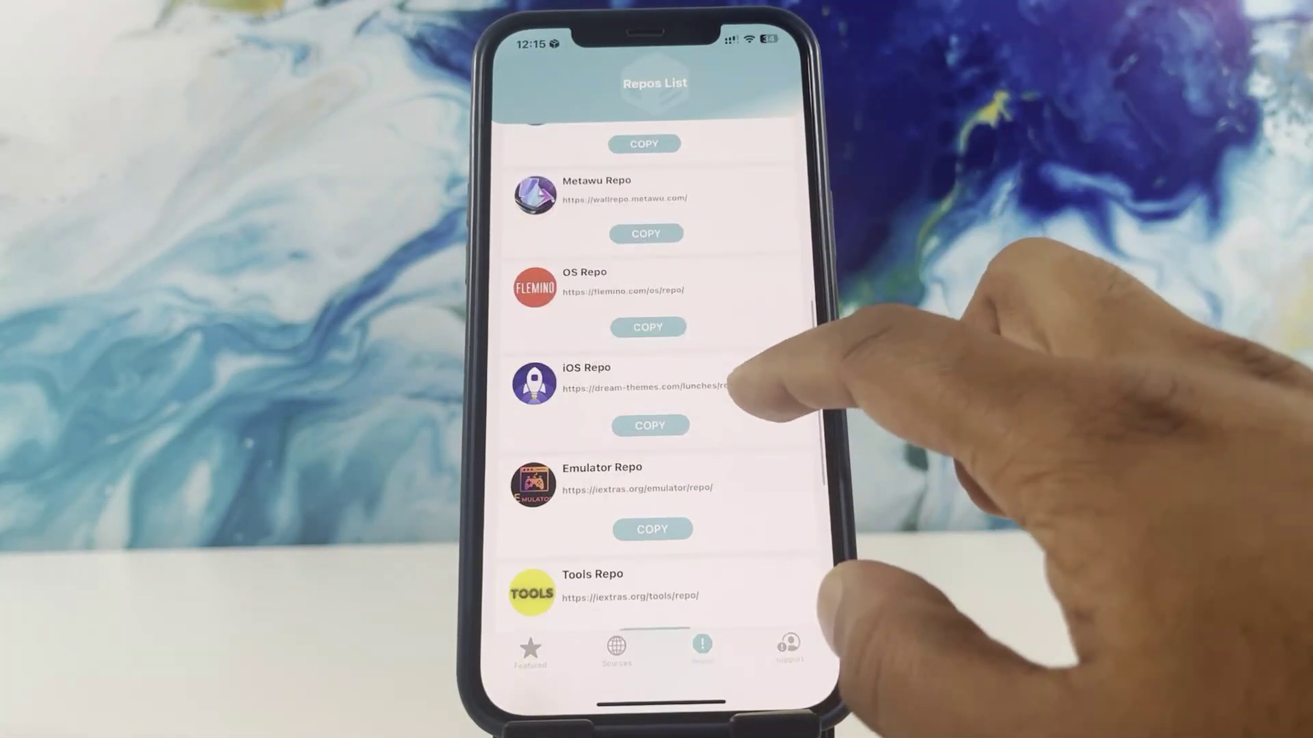
Step: Add the Flemino repository URL as a new Sileo source
{"action": "left_click", "coordinate": [630, 433]}
{"action": "left_click", "coordinate": [652, 326]}
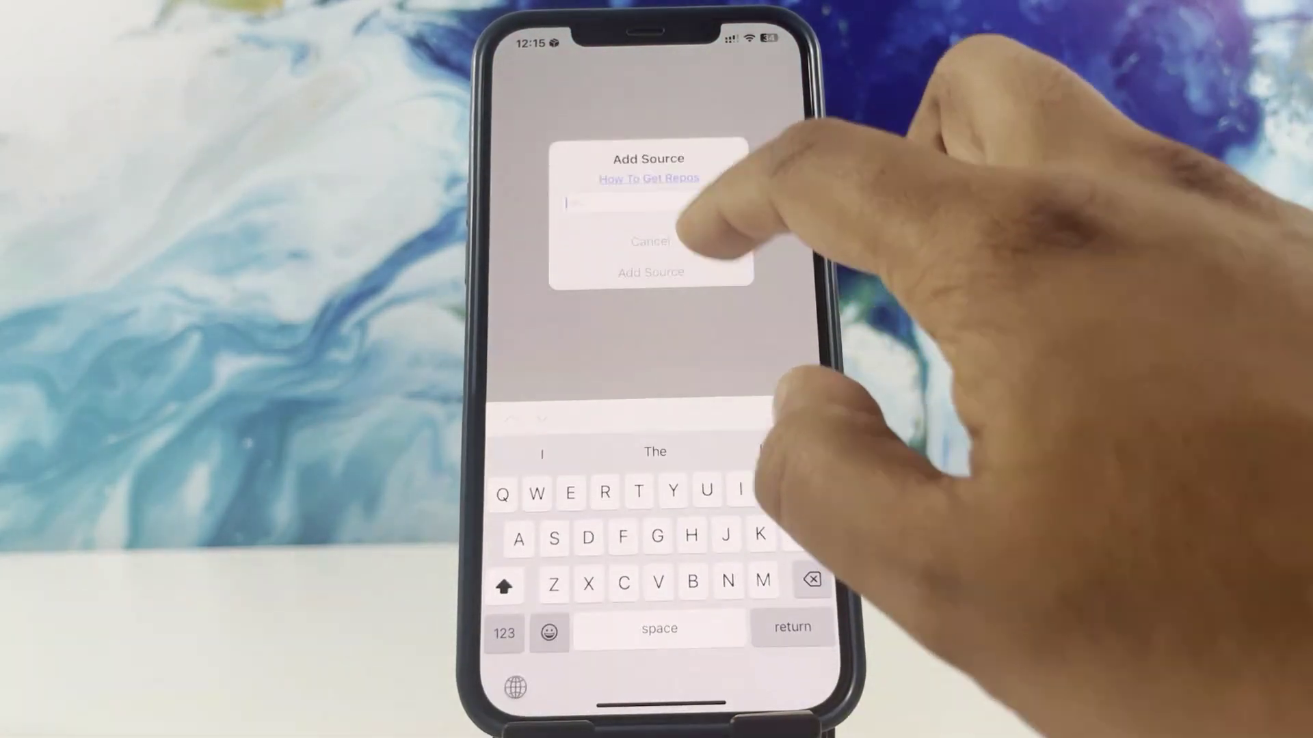
{"action": "type", "text": "https://flemino.com/ios/repo/"}
{"action": "left_click", "coordinate": [654, 402]}
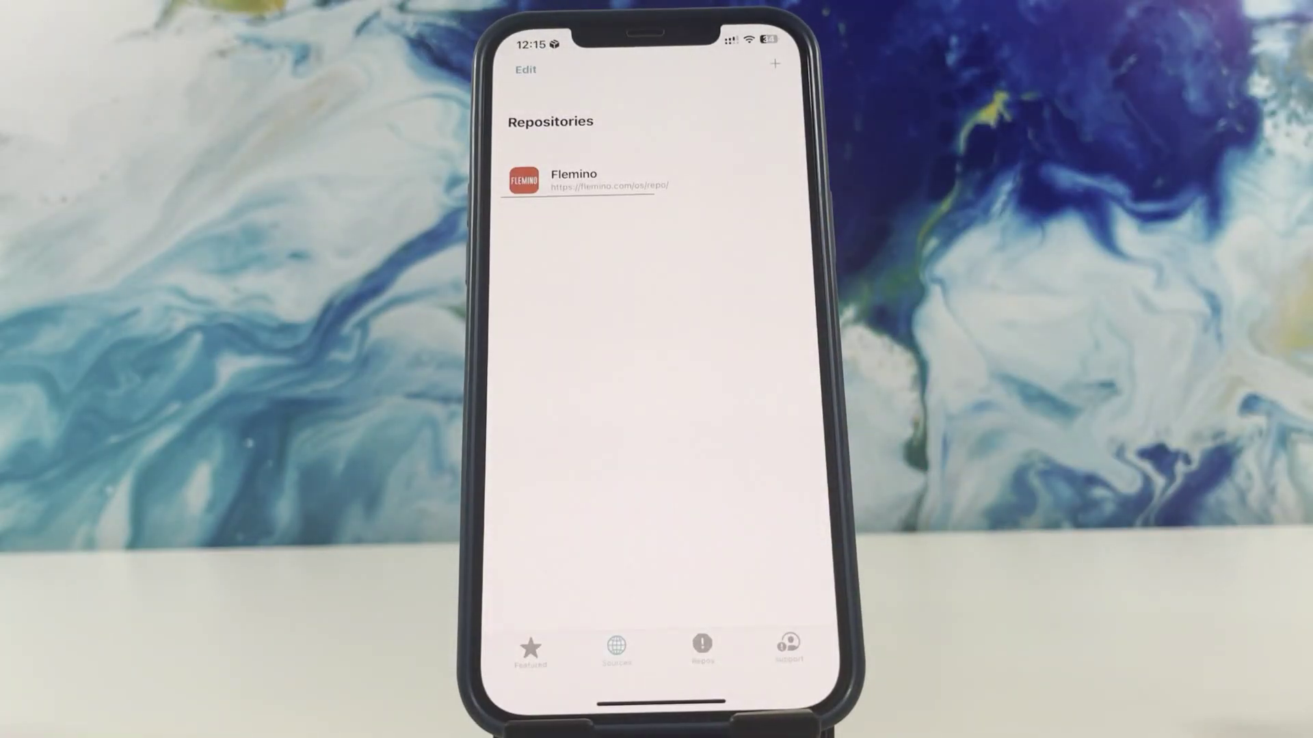
Step: Download the ubuntu package from the Flemino repository and finish with DONE
{"action": "left_click", "coordinate": [582, 180]}
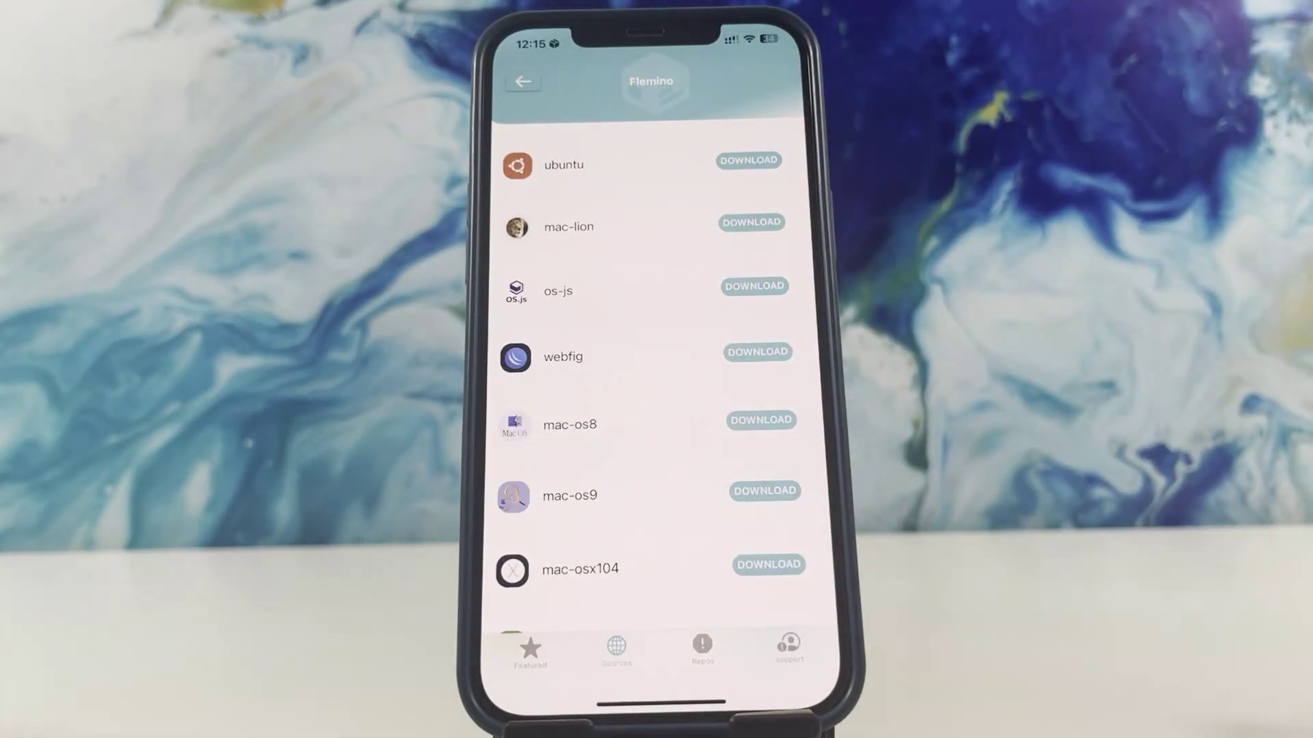
{"action": "left_click", "coordinate": [747, 161]}
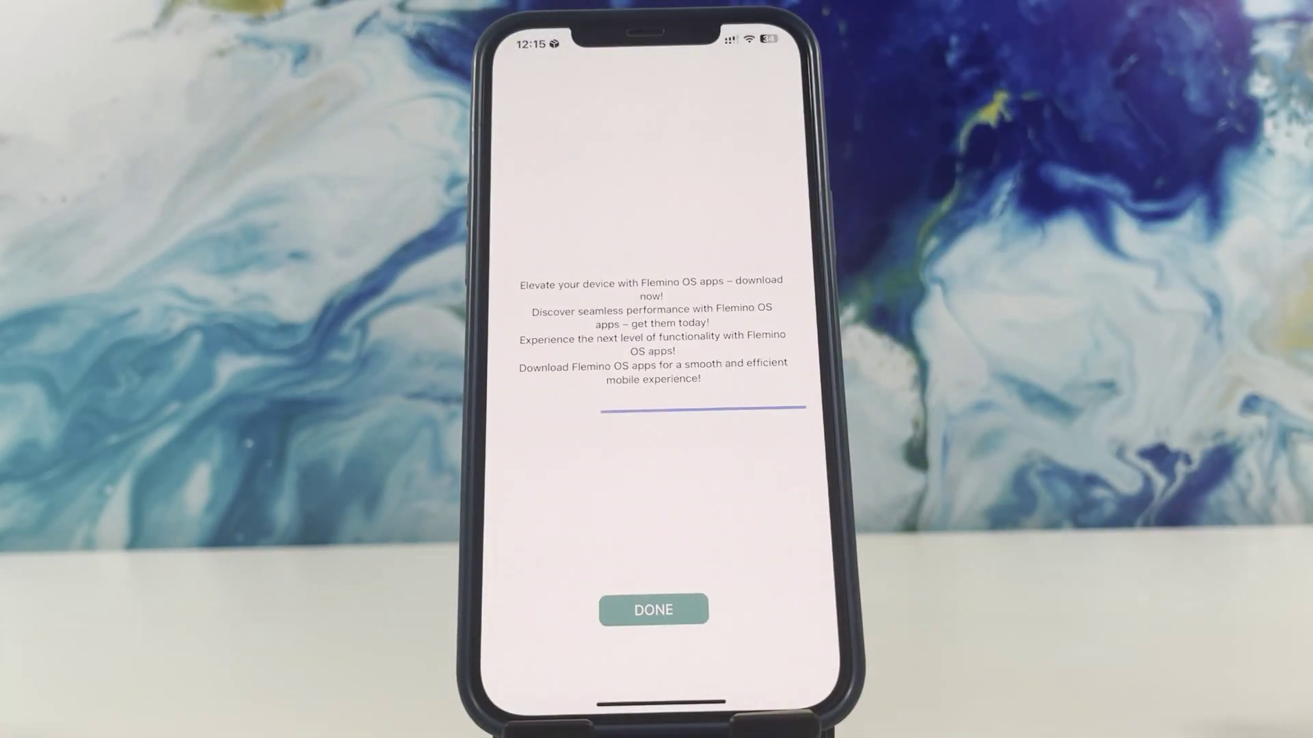
{"action": "left_click", "coordinate": [654, 609]}
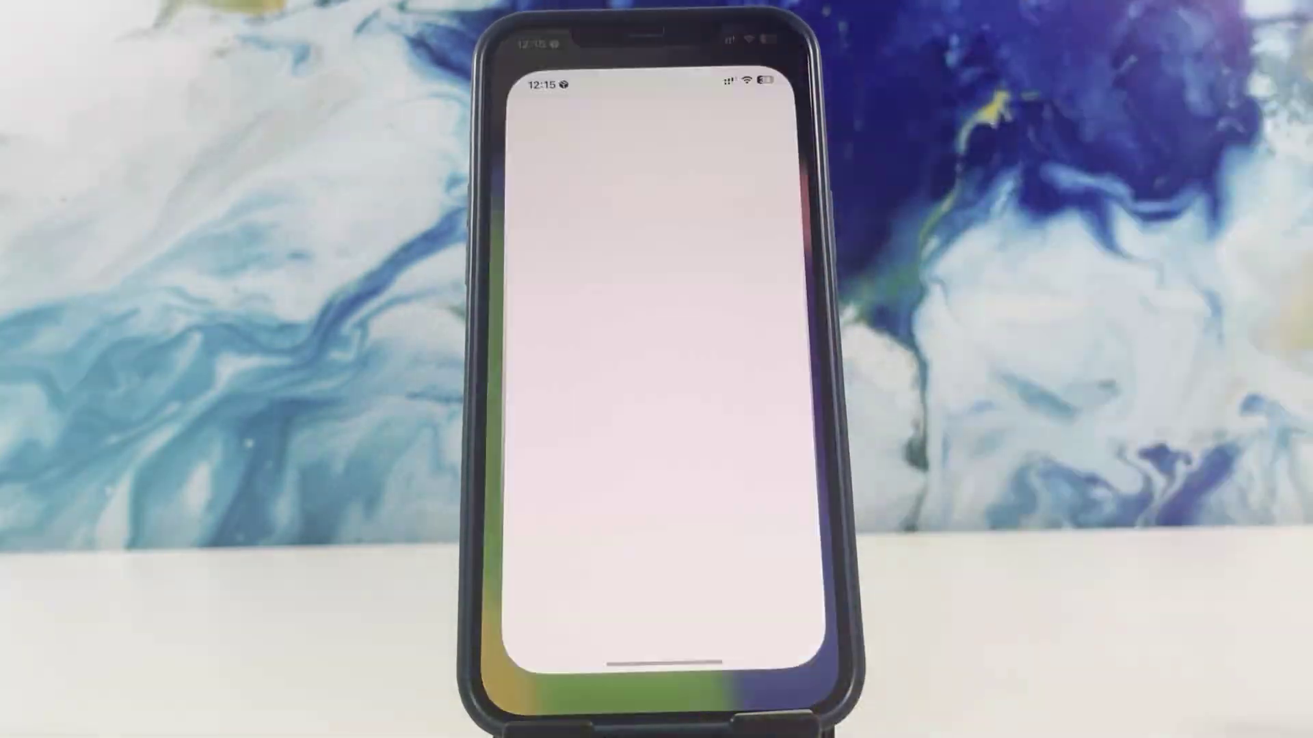
Step: Search the Ubuntu dash and preview the Buck Off.jpg image
{"action": "left_click", "coordinate": [502, 76]}
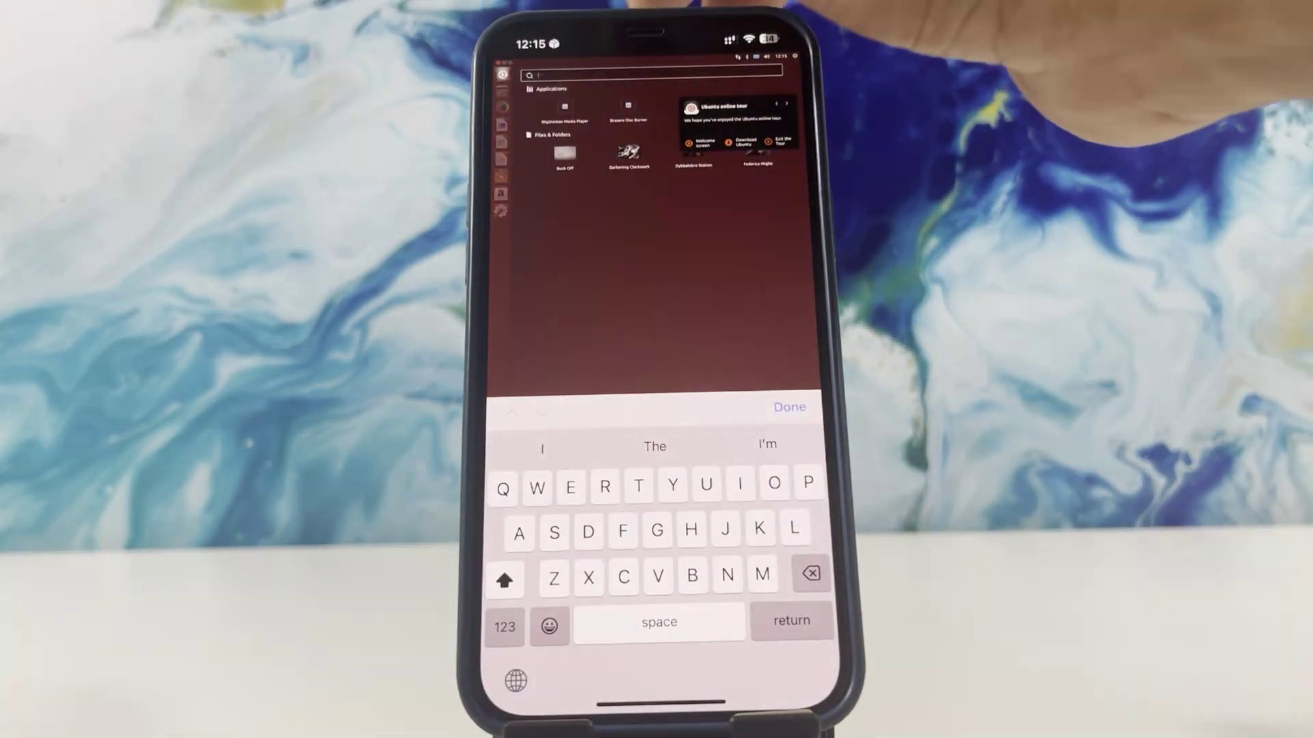
{"action": "left_click", "coordinate": [564, 52]}
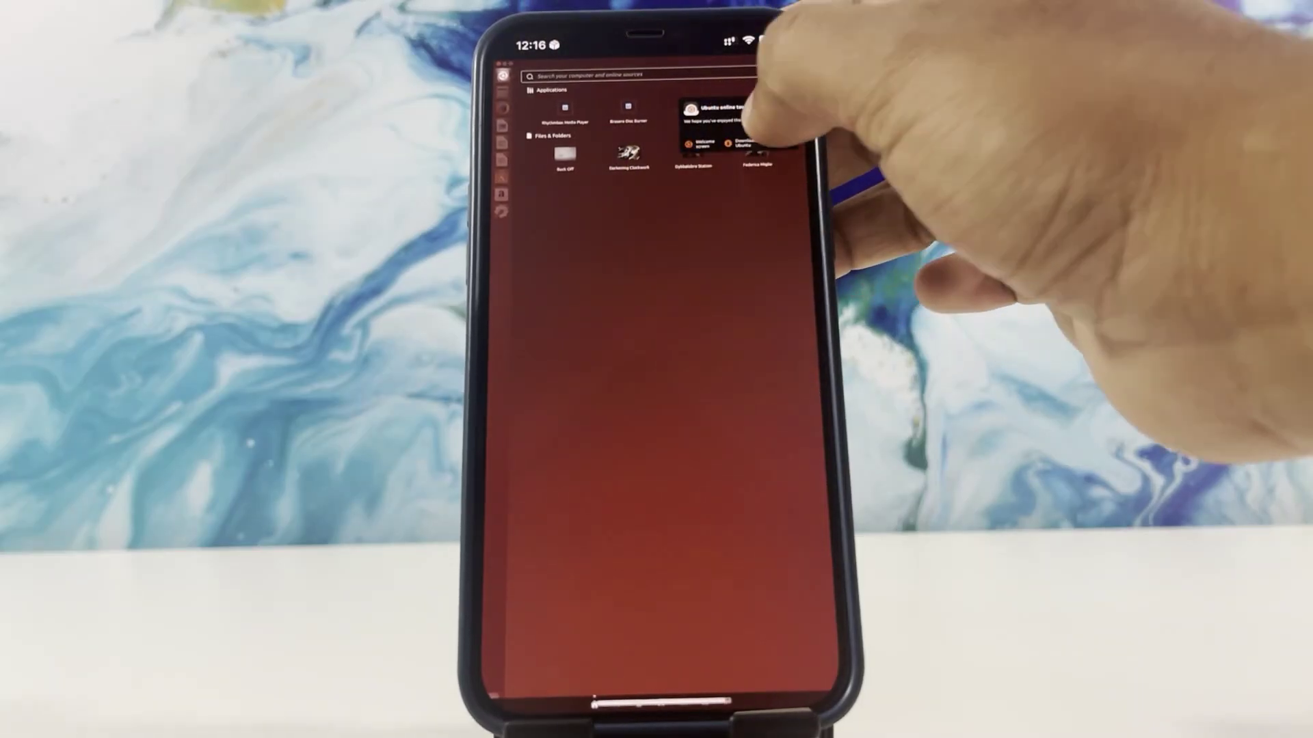
{"action": "left_click", "coordinate": [554, 76]}
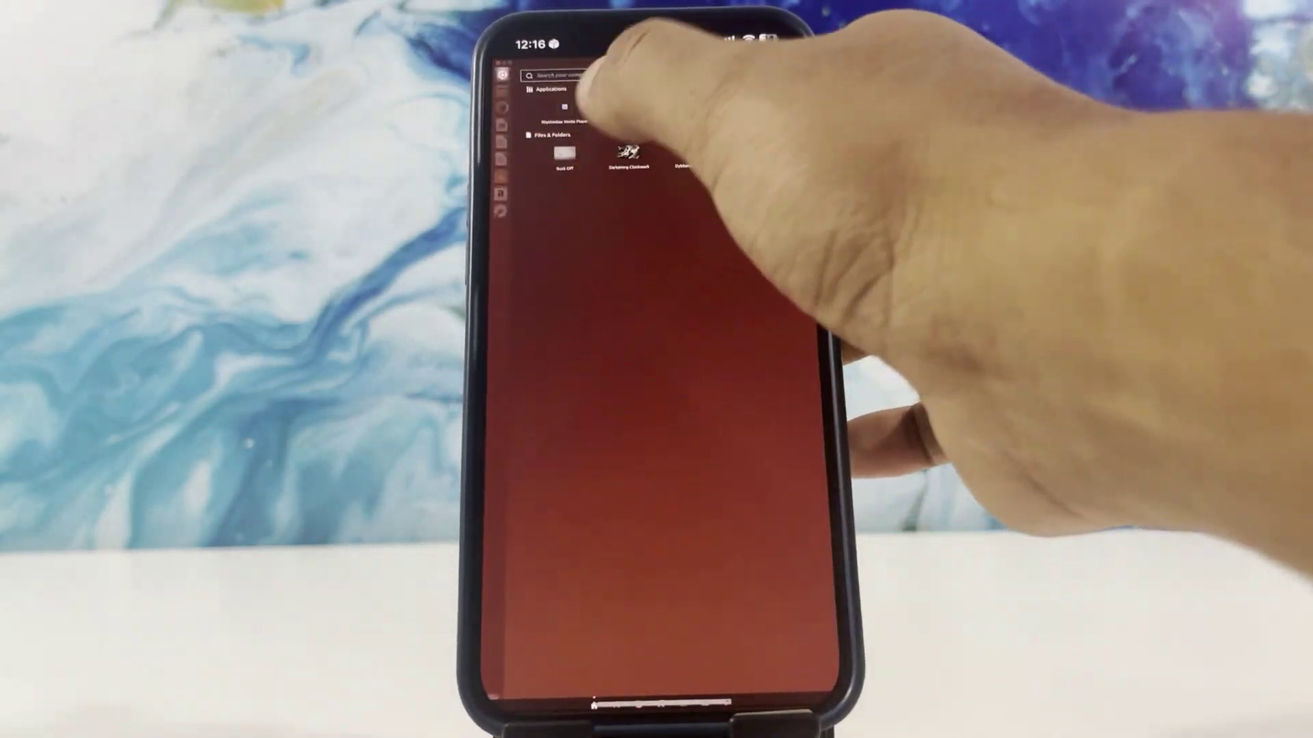
{"action": "left_click", "coordinate": [546, 153]}
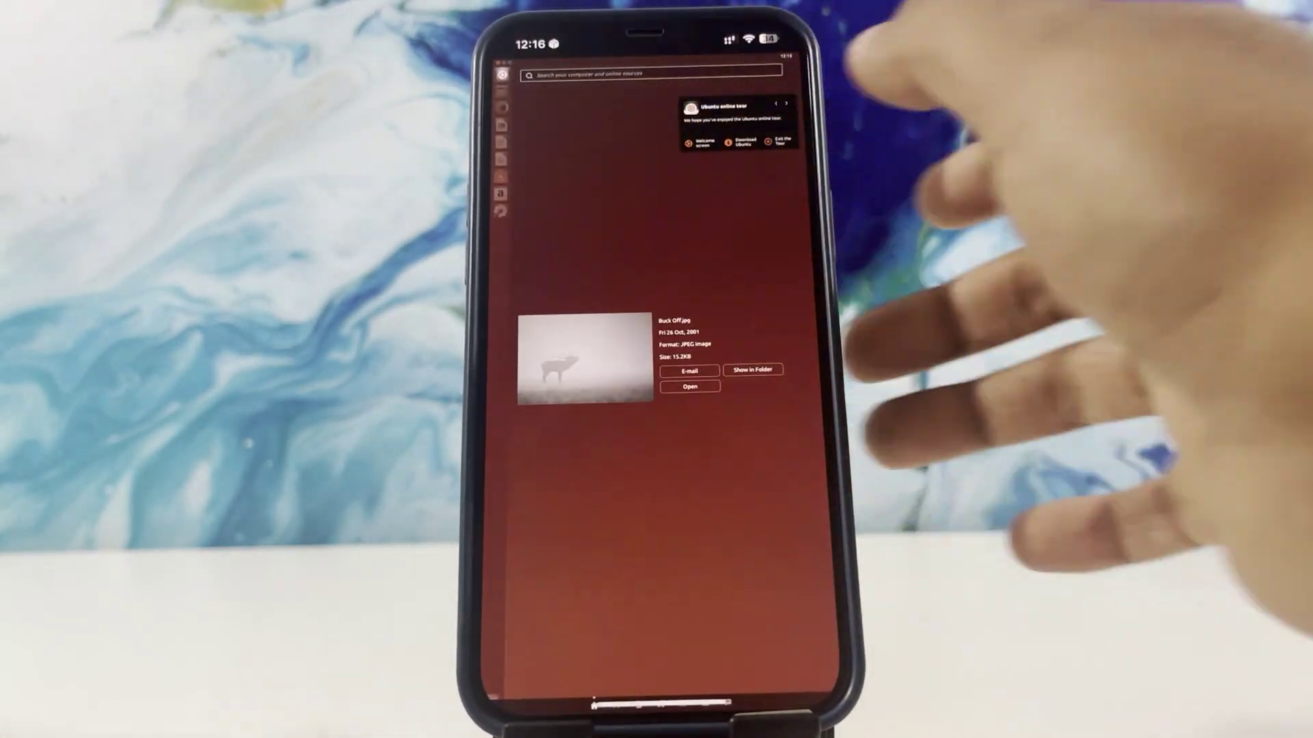